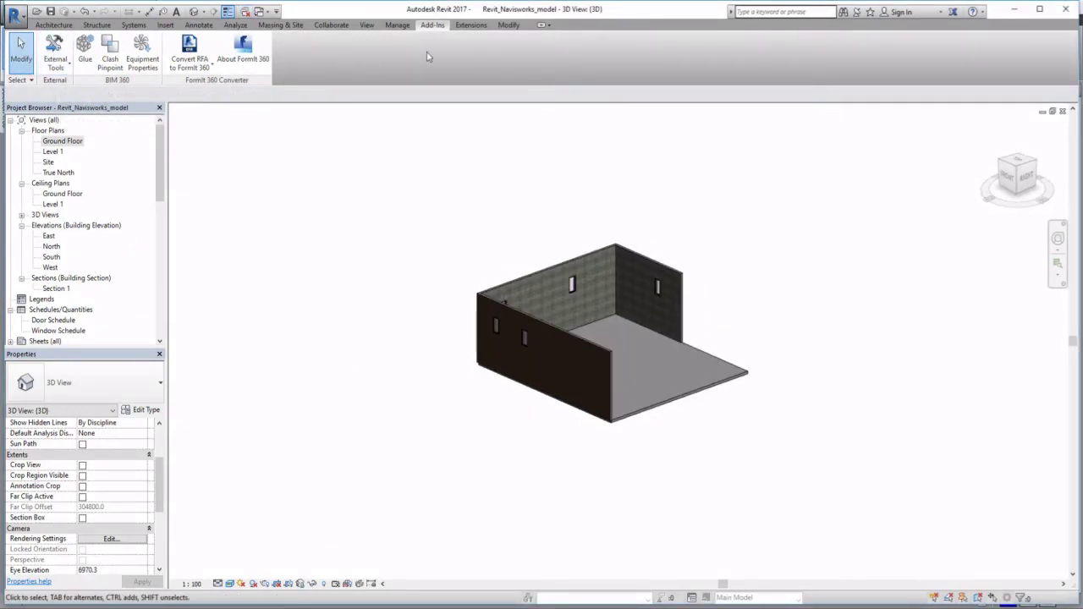
Start the Navisworks 2017 export of Revit_Navisworks_model.nwc, targeting the BIM implementation video\UNSW\27_3_17 folder
click(55, 61)
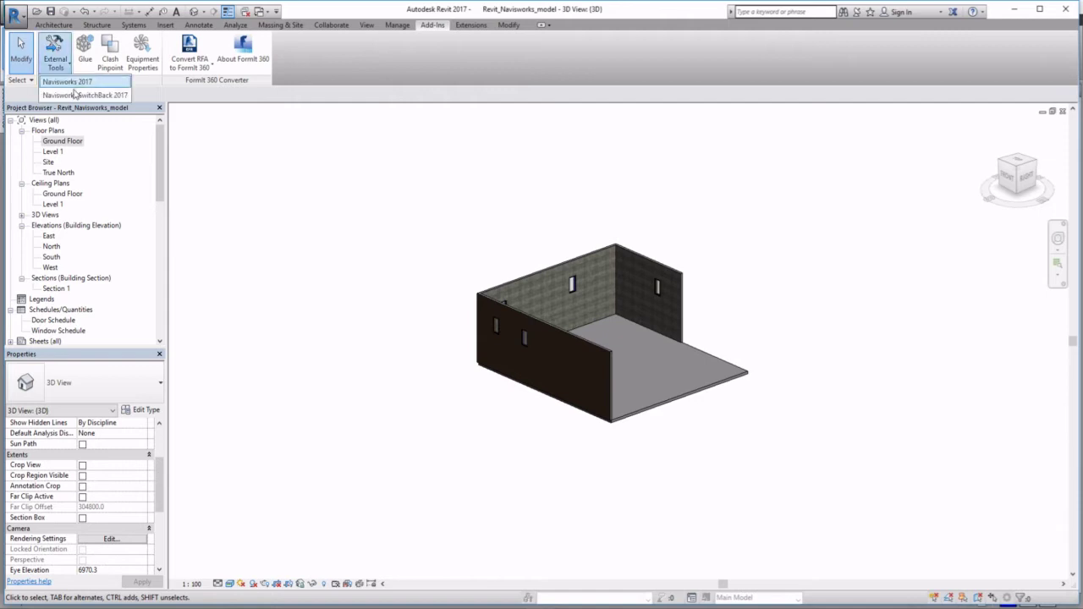
click(88, 87)
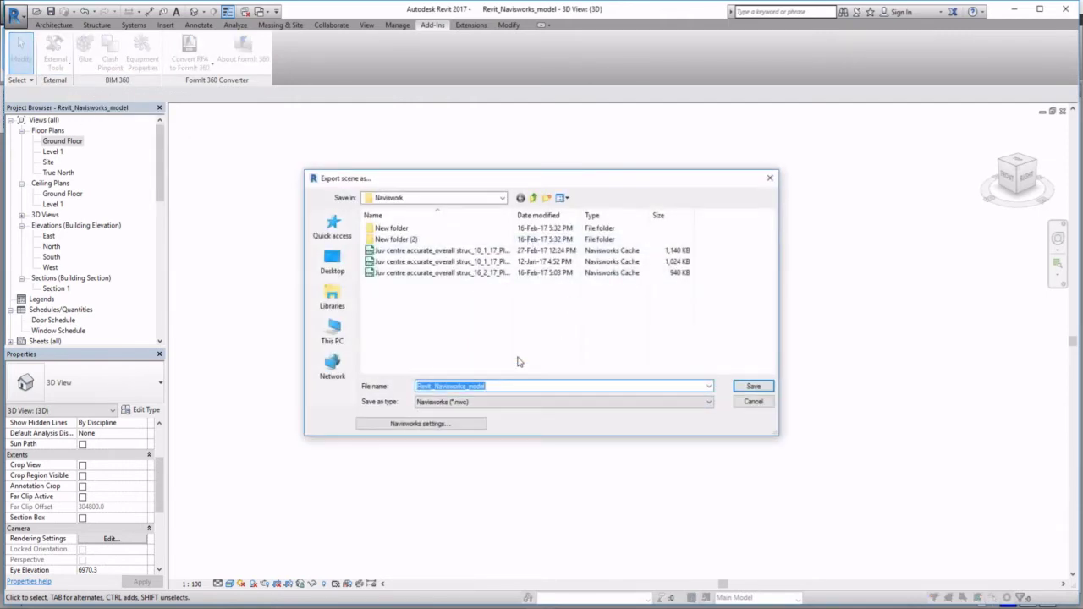
click(533, 198)
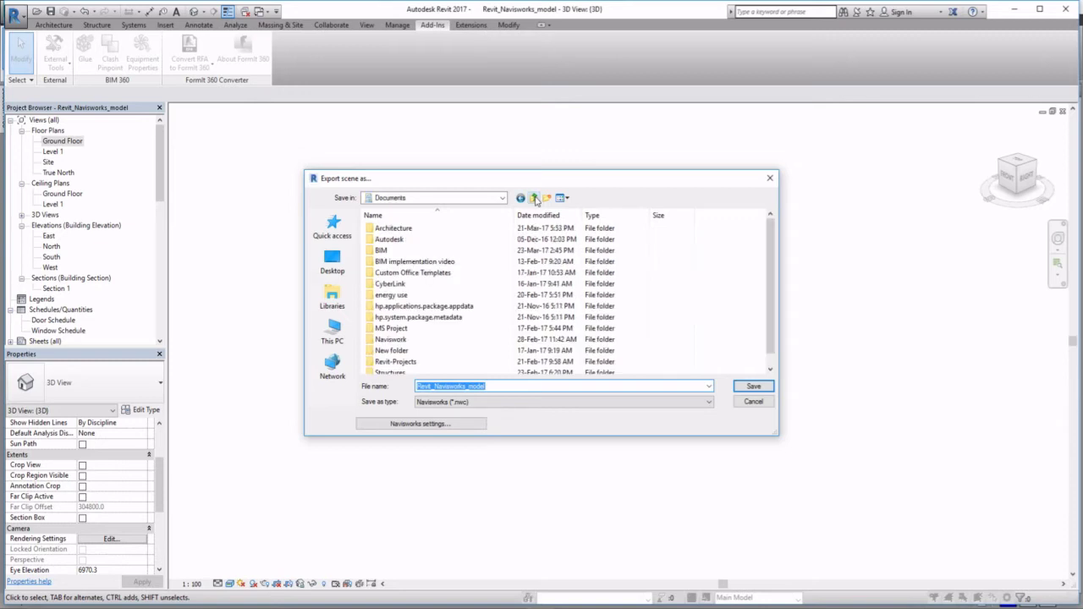
double_click(441, 262)
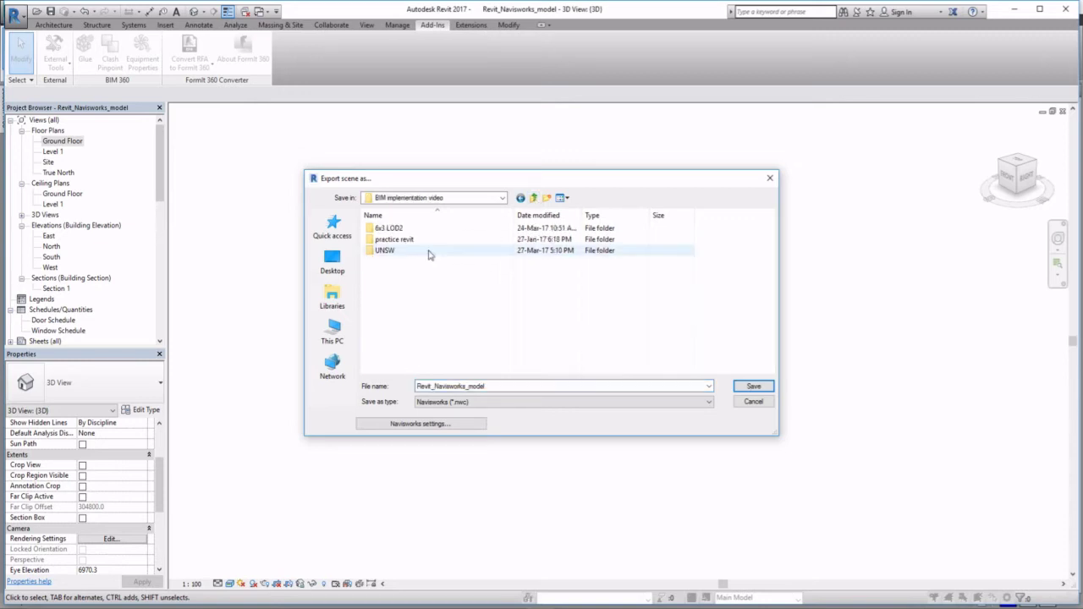
double_click(385, 250)
double_click(400, 263)
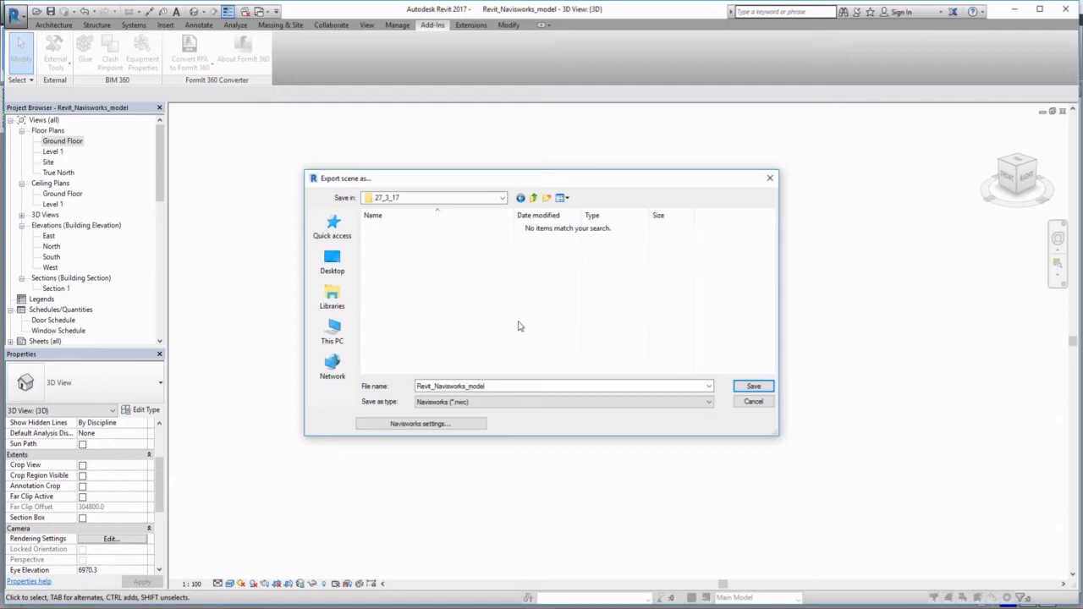
double_click(512, 387)
click(523, 387)
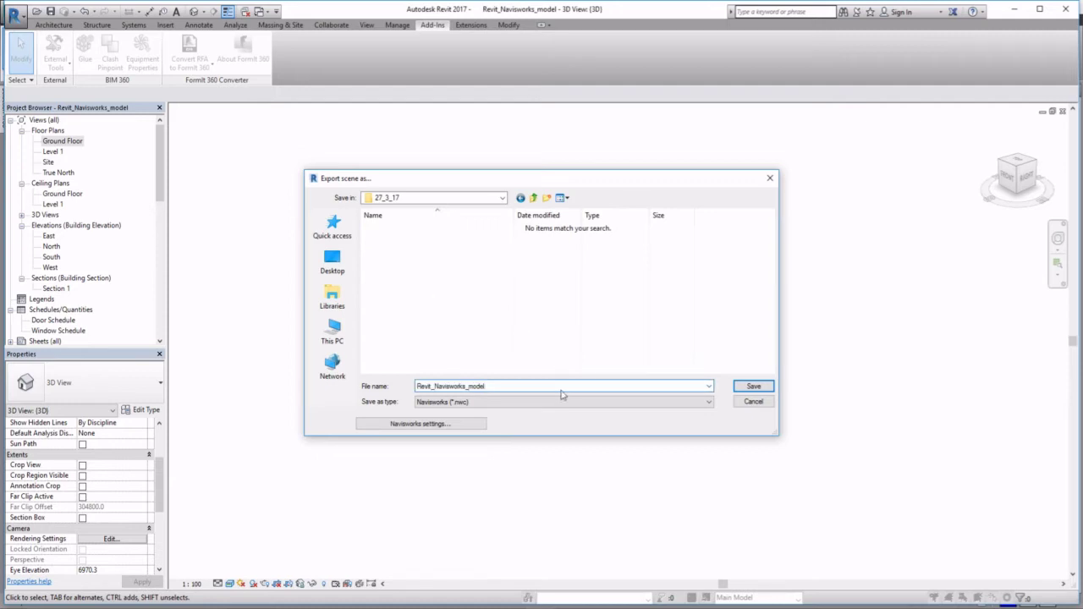
click(443, 425)
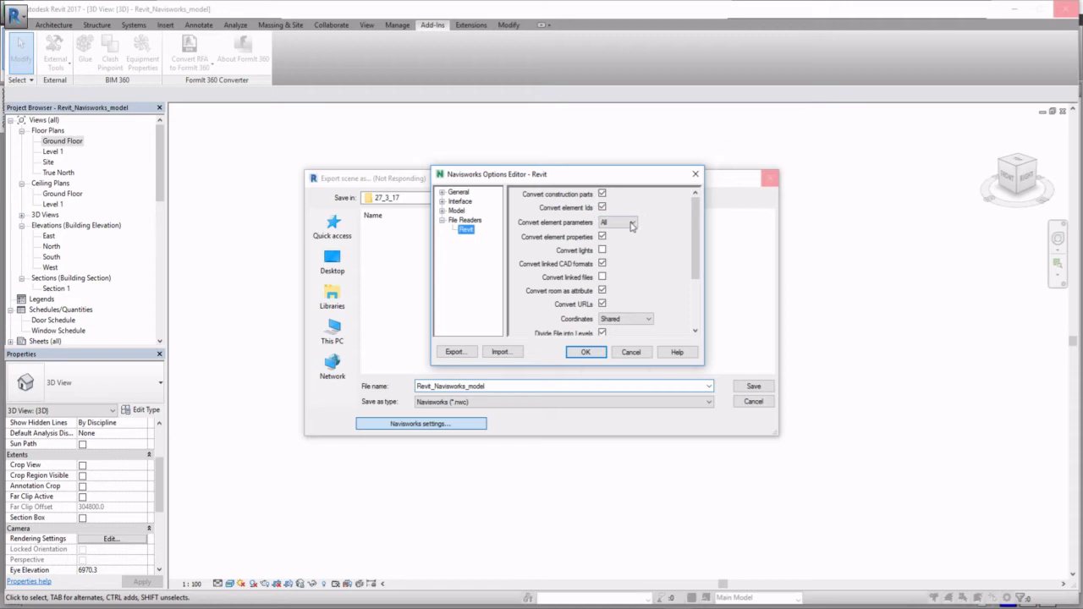
drag(696, 263, 687, 237)
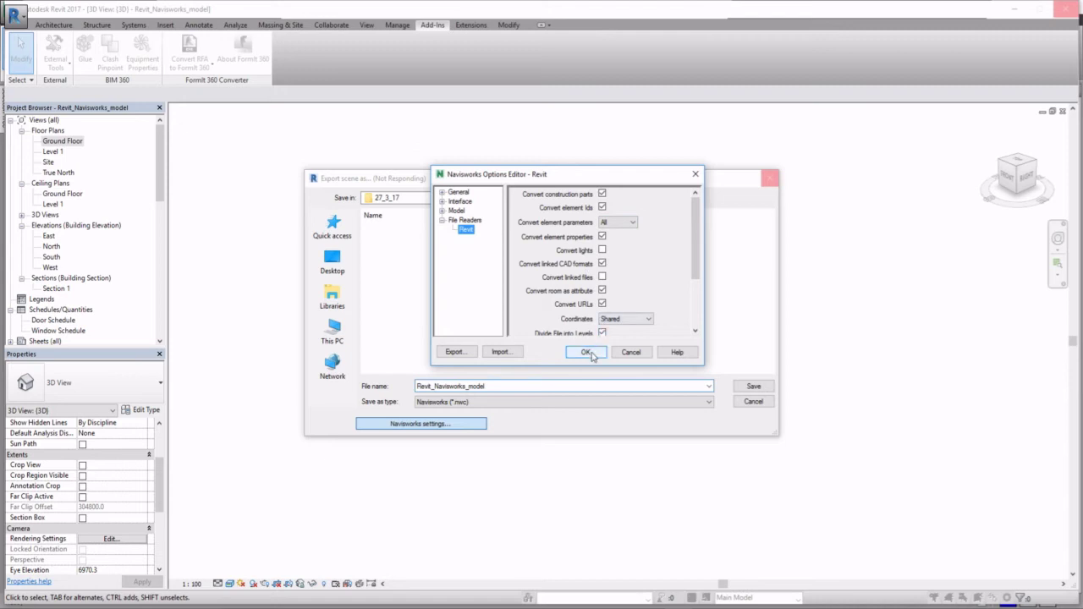
click(443, 211)
click(472, 221)
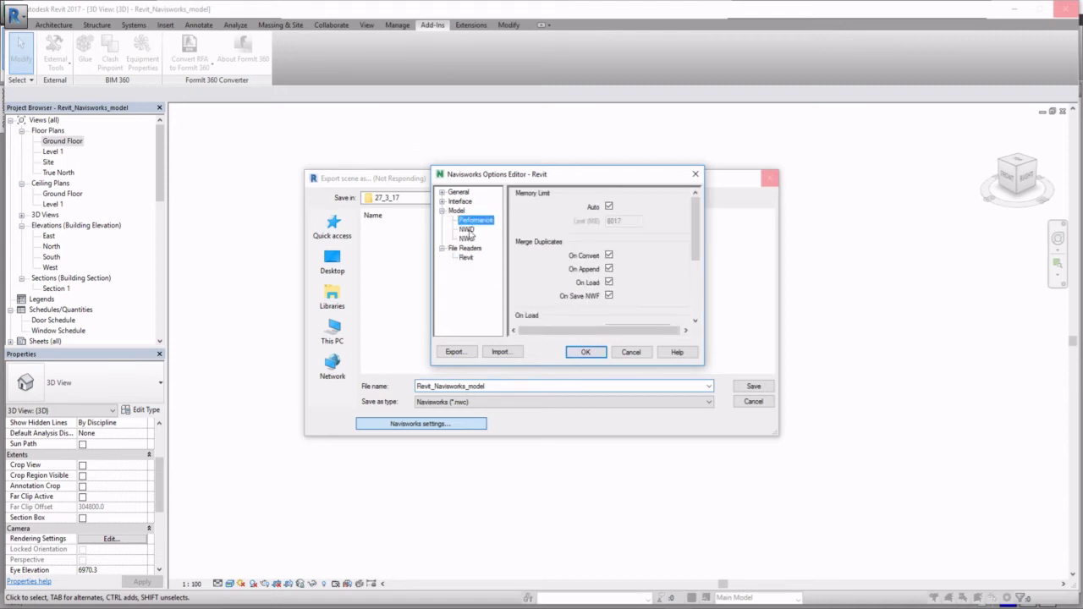
click(466, 229)
click(467, 239)
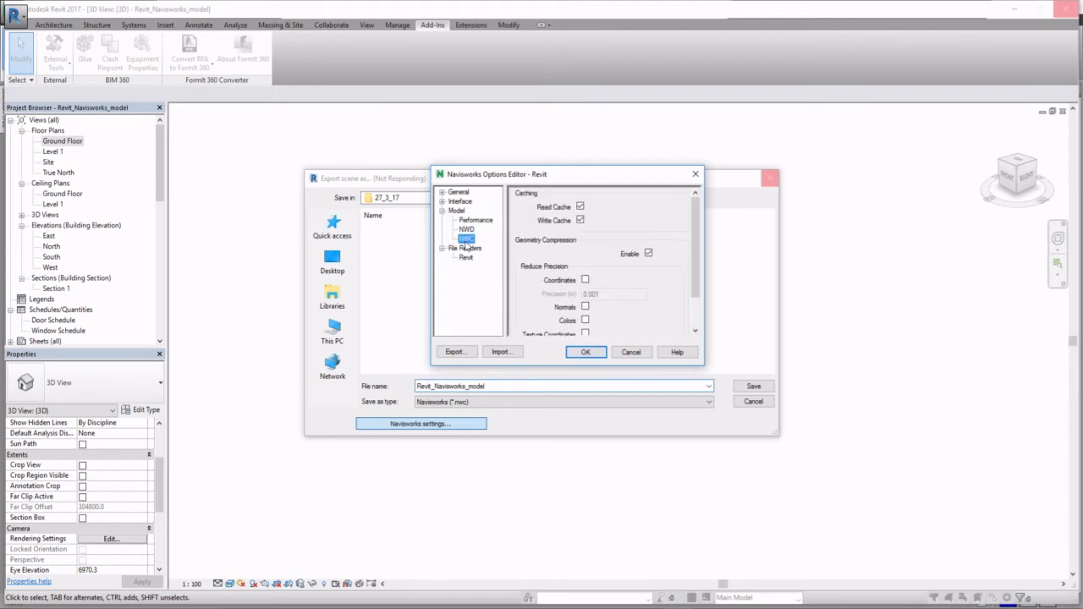
click(466, 230)
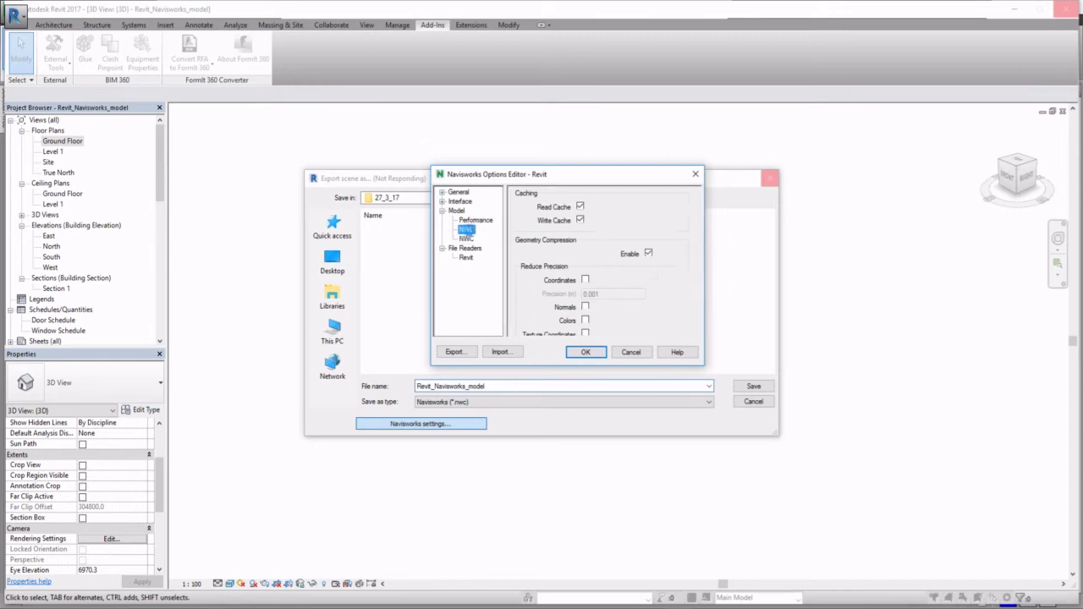
scroll(700, 264, down, 2)
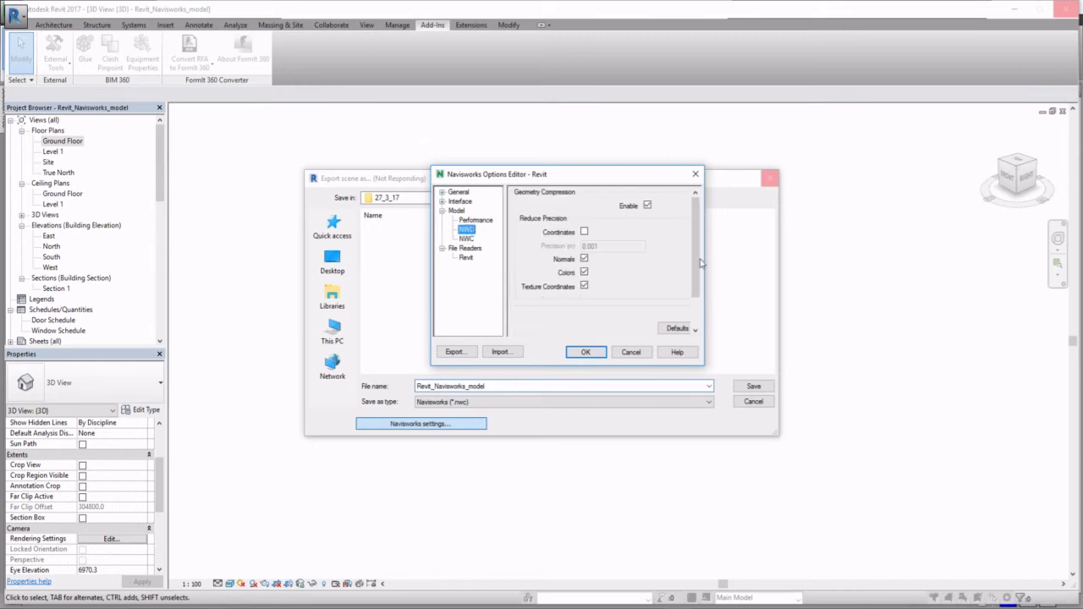
click(585, 352)
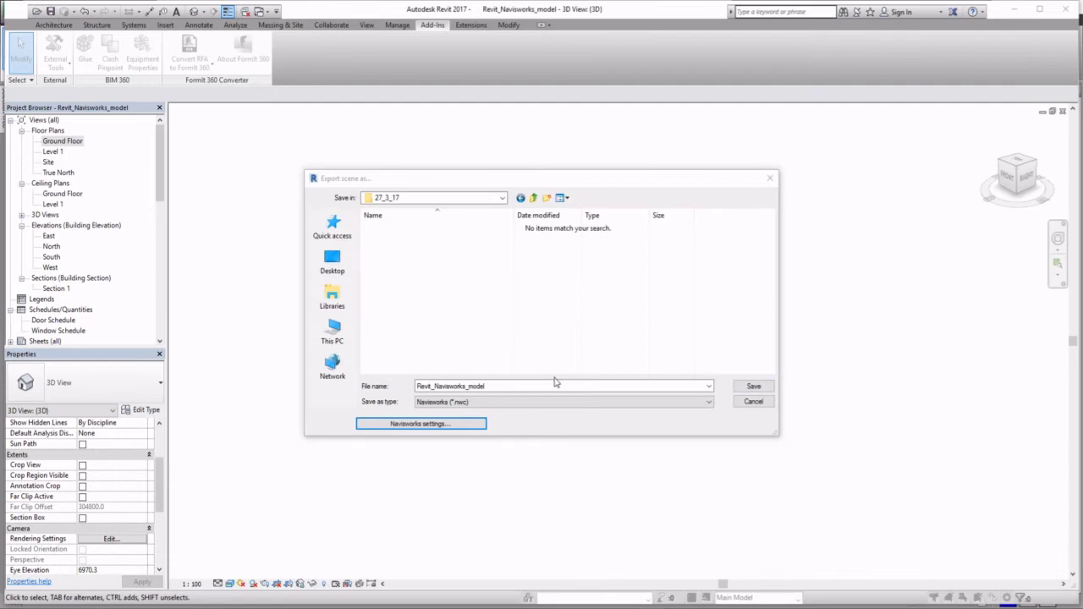
Save the export as Revit_Navisworks_model.nwc and let the NWC export run to completion
click(755, 389)
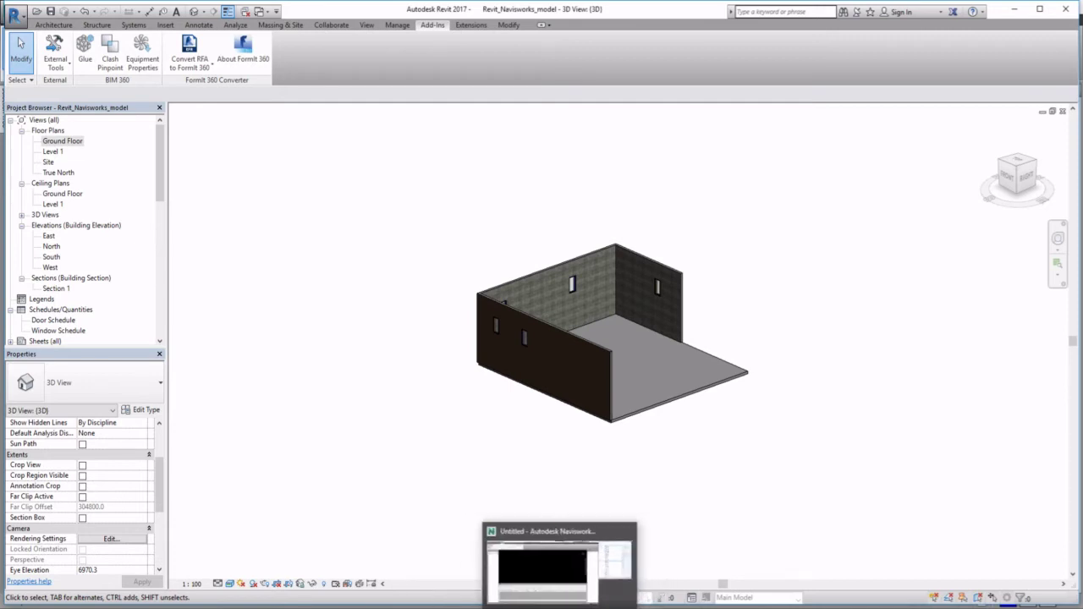
In Navisworks, start an Append and browse to Documents > BIM implementation video > UNSW > 27_3_17
click(546, 542)
click(40, 20)
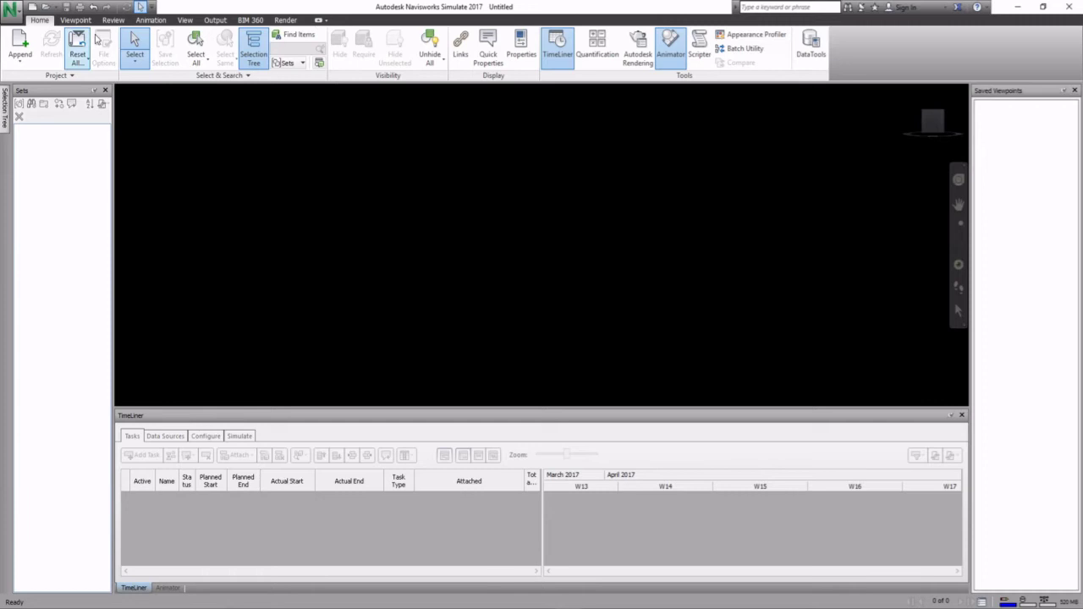
click(9, 54)
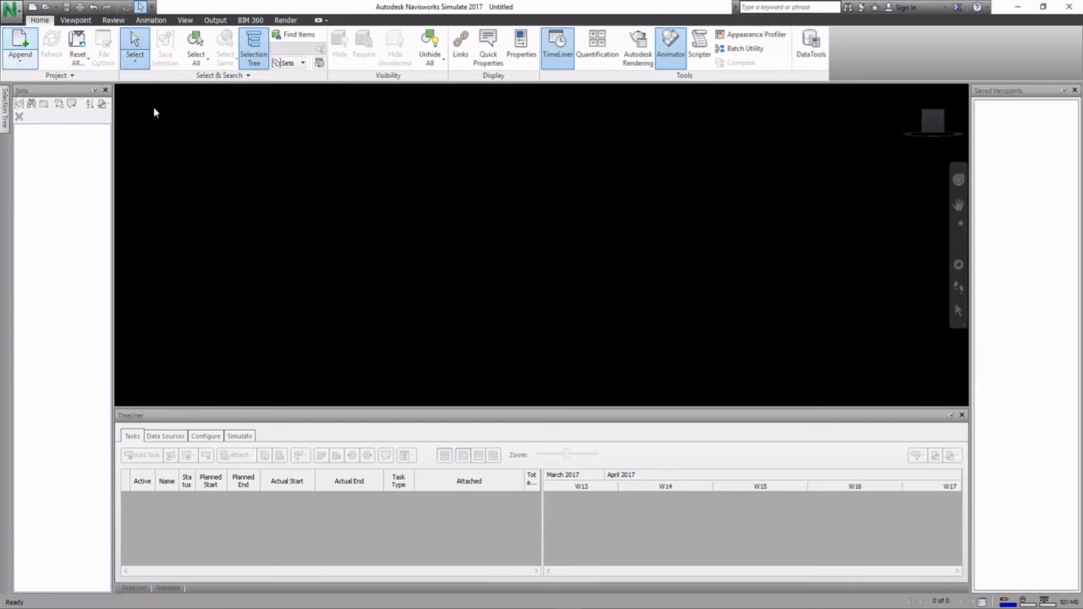
click(614, 211)
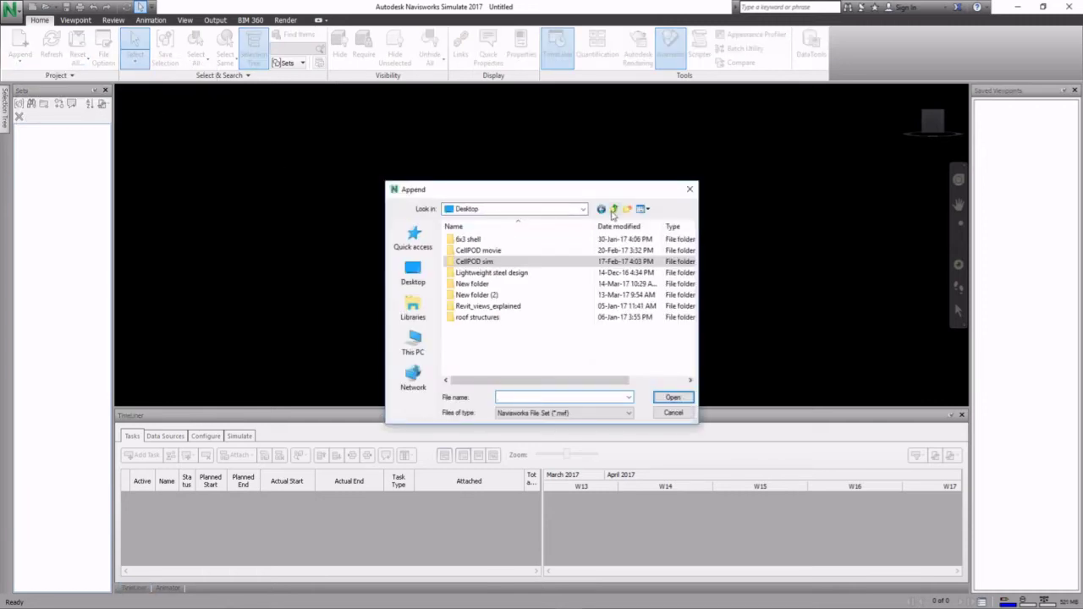
click(614, 211)
double_click(484, 280)
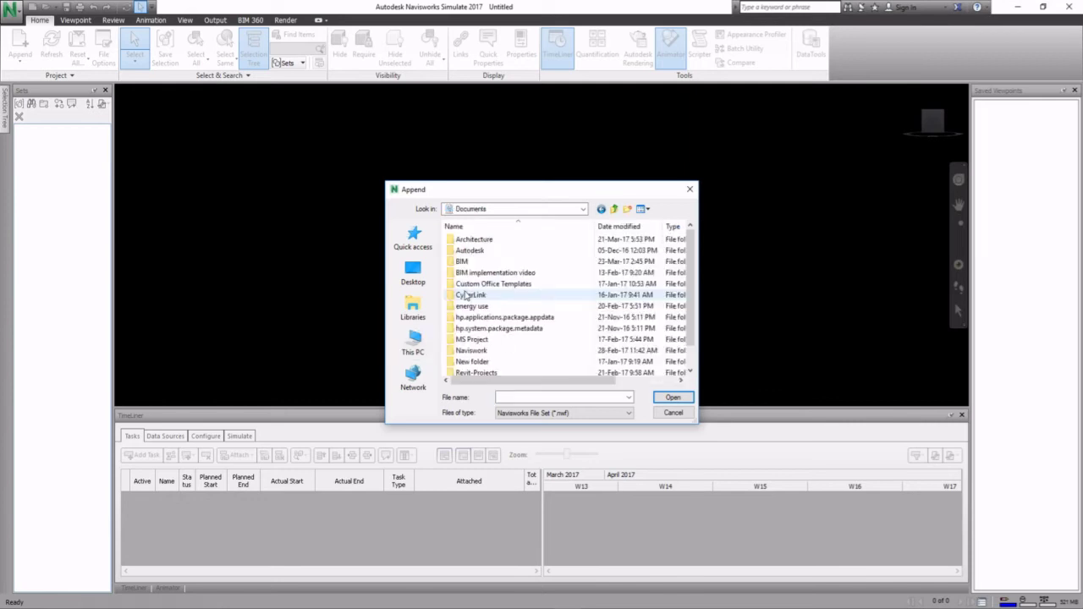
double_click(484, 273)
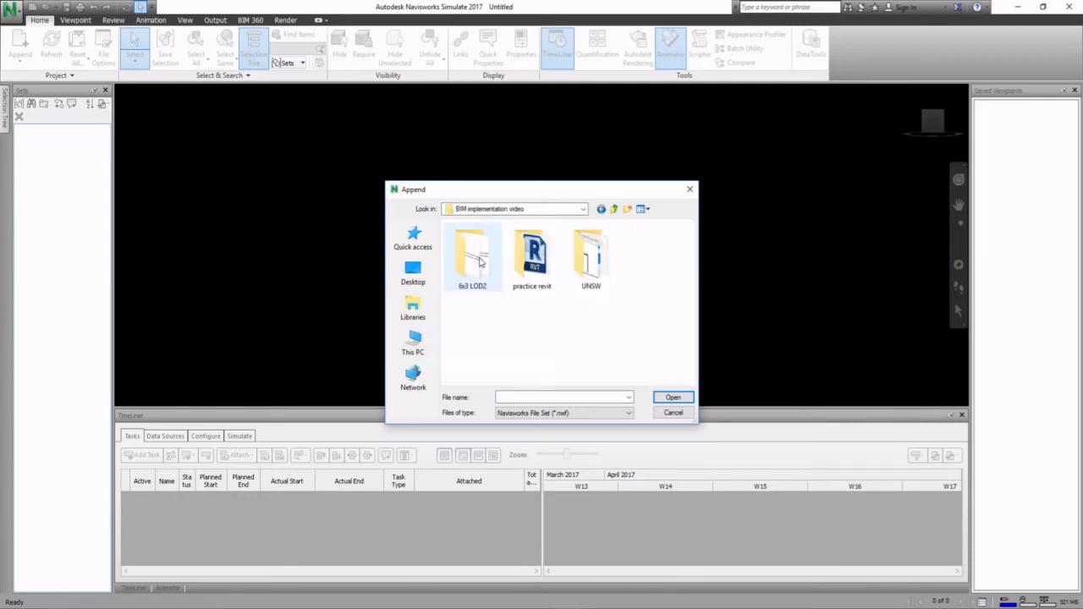
double_click(607, 278)
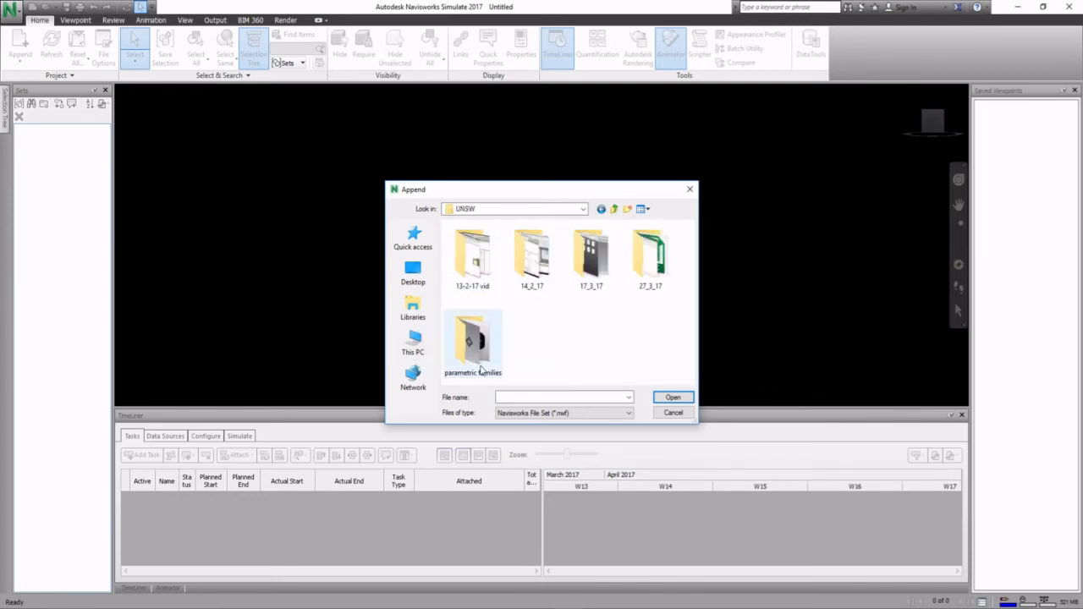
double_click(484, 272)
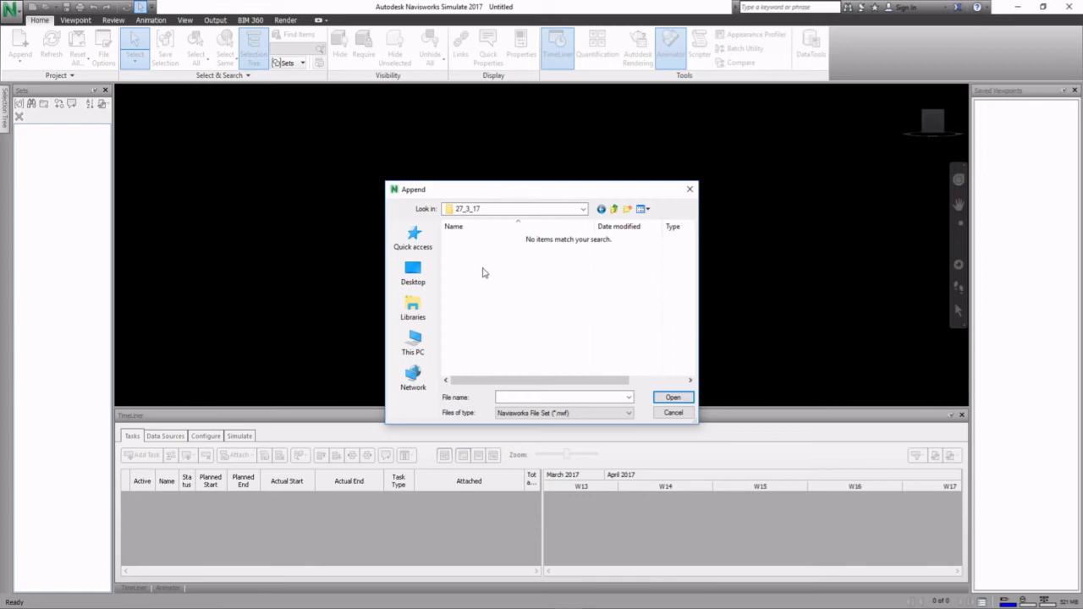
Filter to Navisworks Cache (*.nwc) files and append Revit_Navisworks_model
click(588, 414)
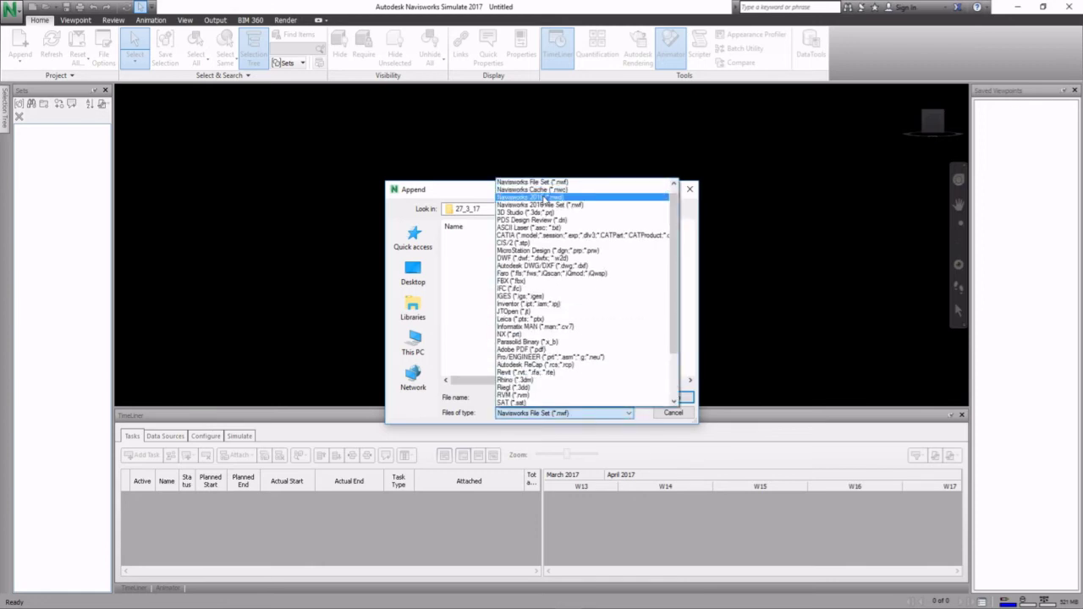
click(531, 189)
click(512, 242)
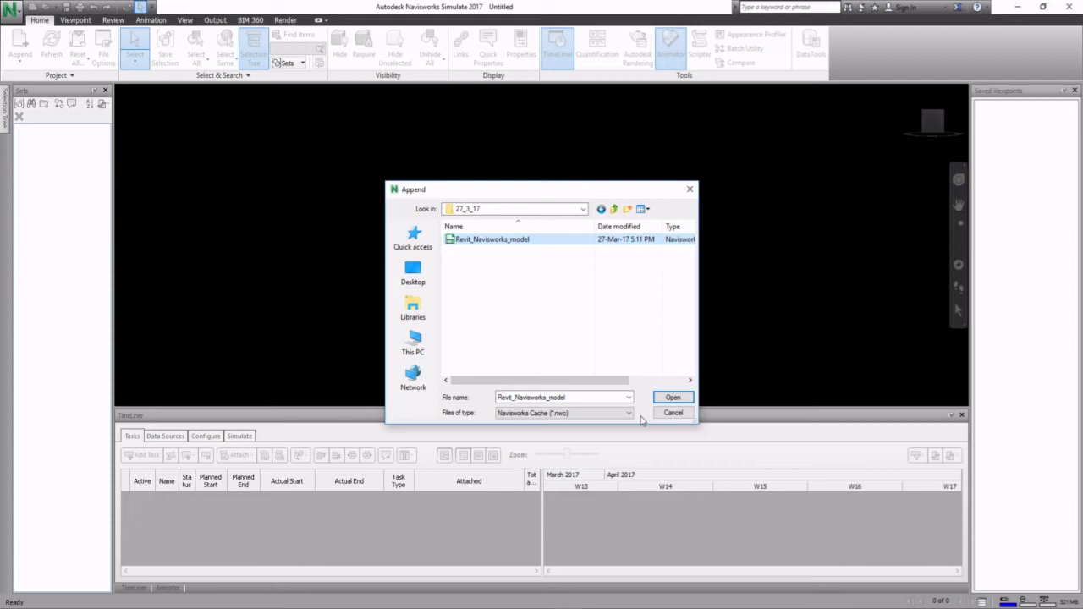
click(673, 398)
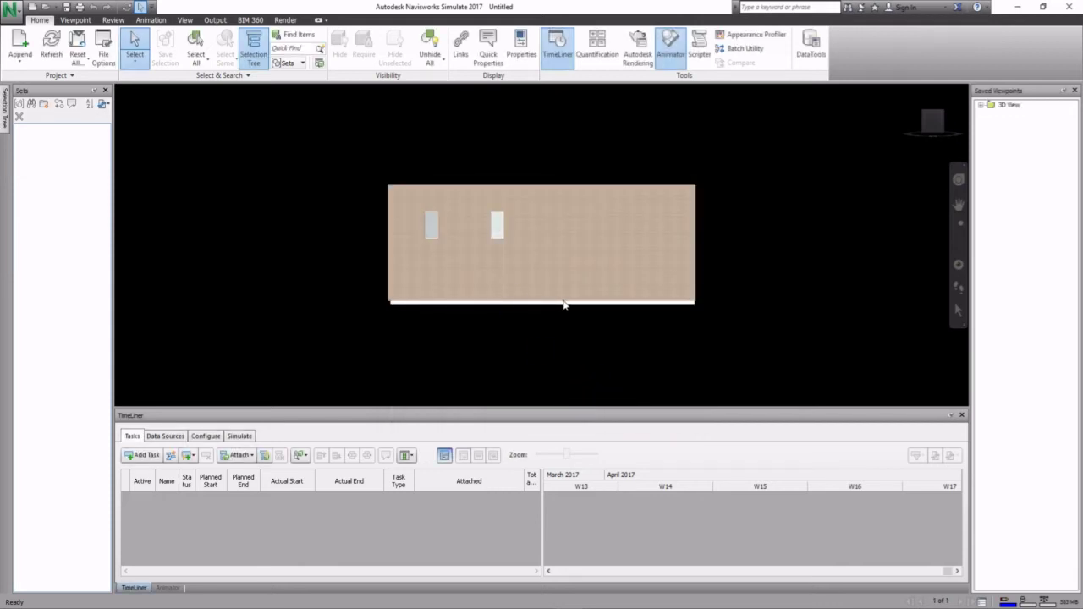
Orbit the appended building to show its walls and floor slab in 3D
shift+middle_drag(564, 302, 412, 339)
shift+middle_drag(661, 262, 718, 254)
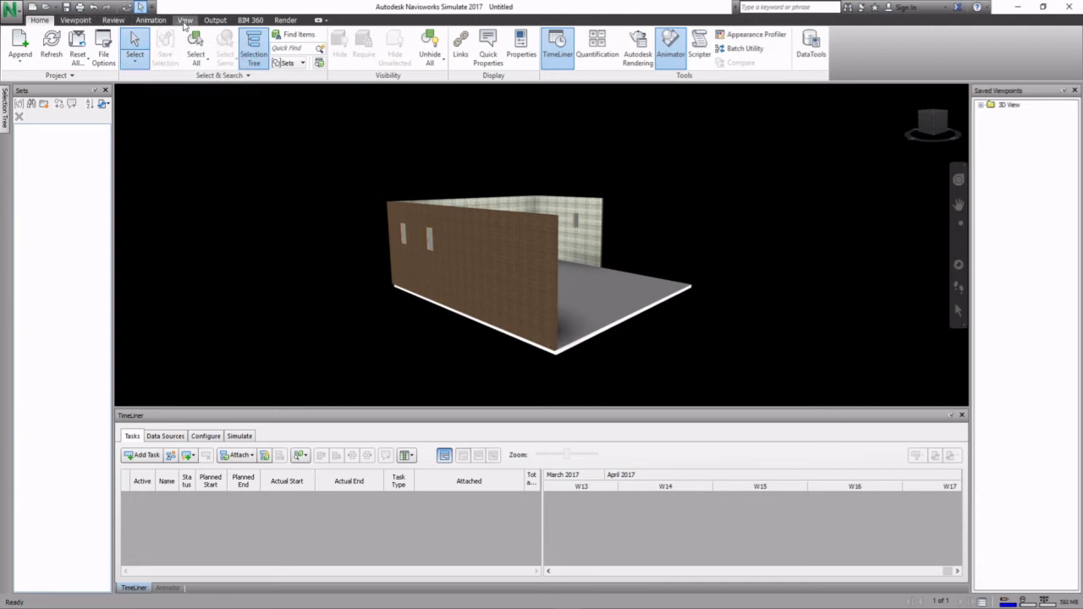
click(185, 20)
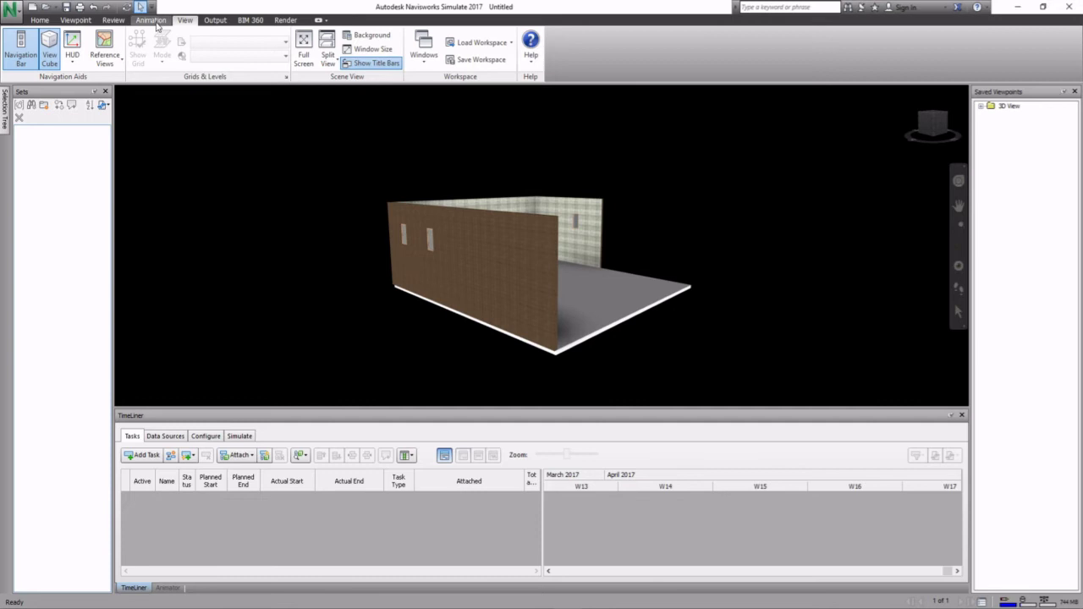
click(40, 19)
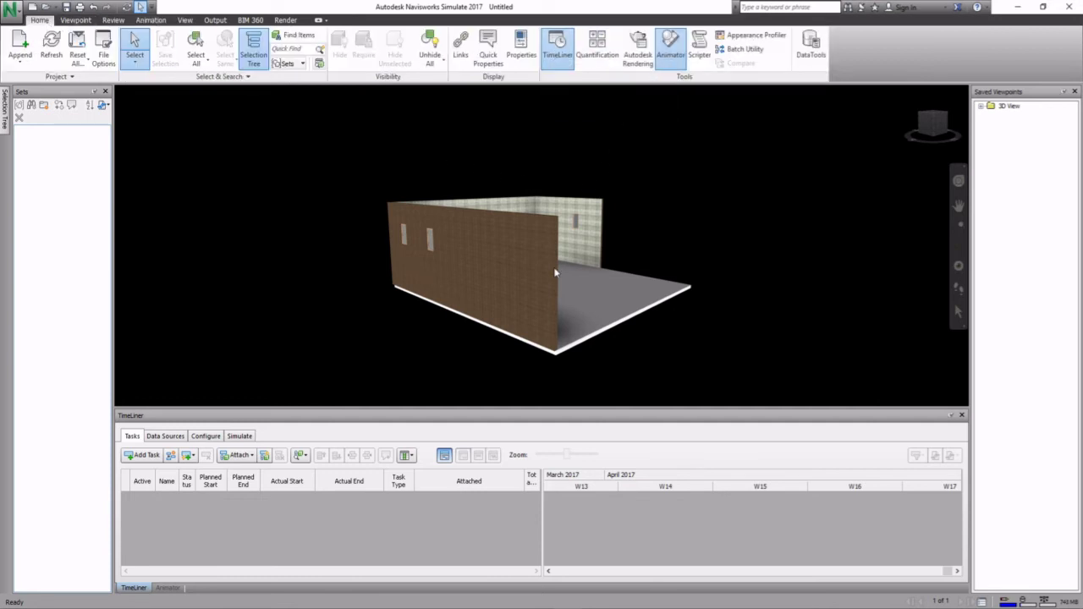
Add a CSV Import data source in TimeLiner
click(168, 439)
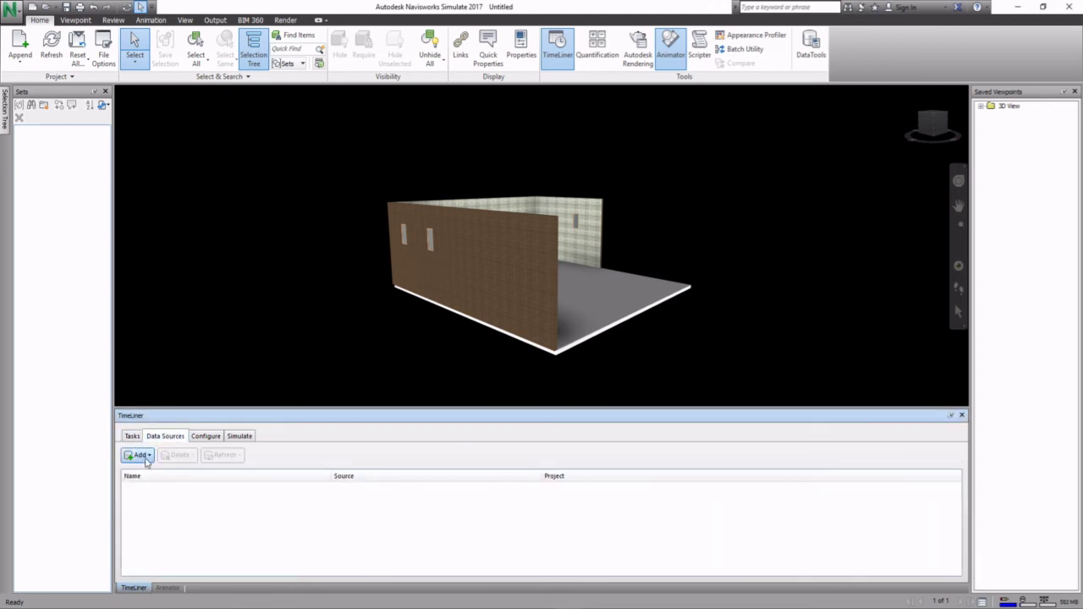
click(147, 458)
click(158, 473)
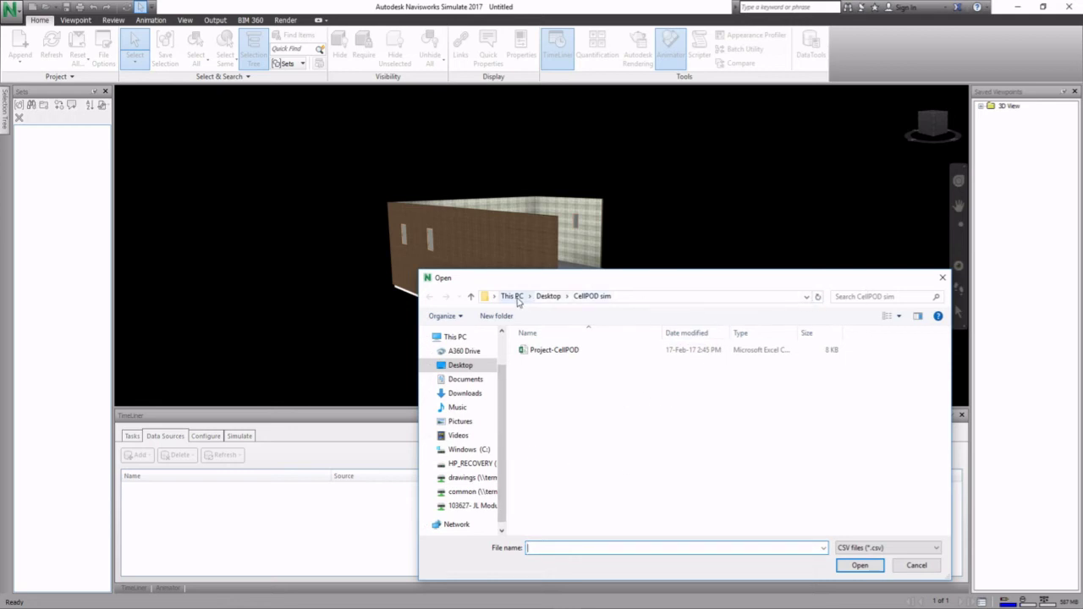
Open Schedule.csv from Documents > BIM implementation video > UNSW > 27_3_17
click(468, 380)
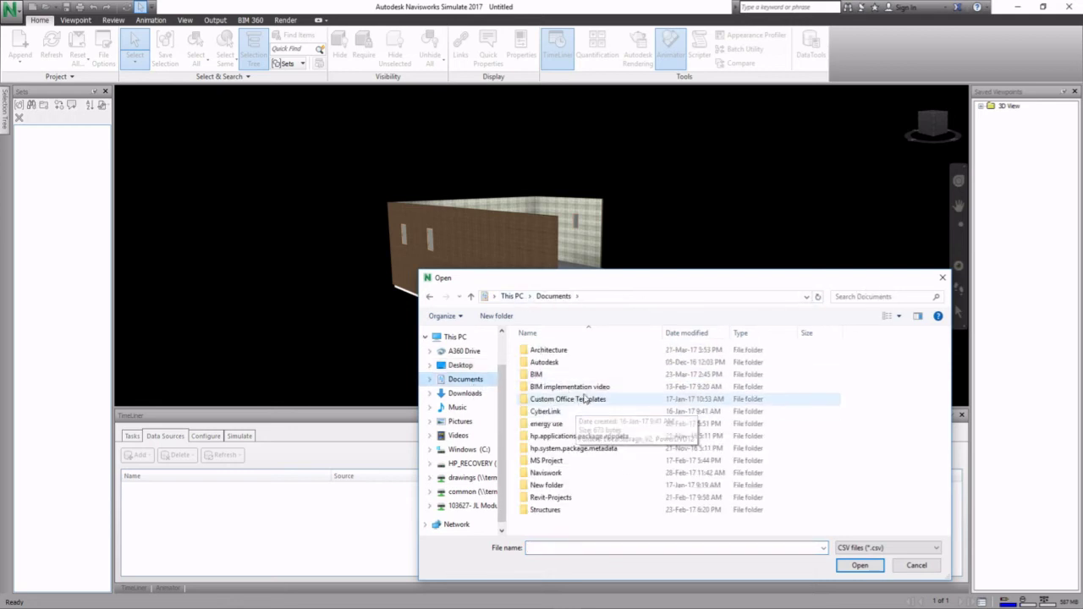
double_click(595, 388)
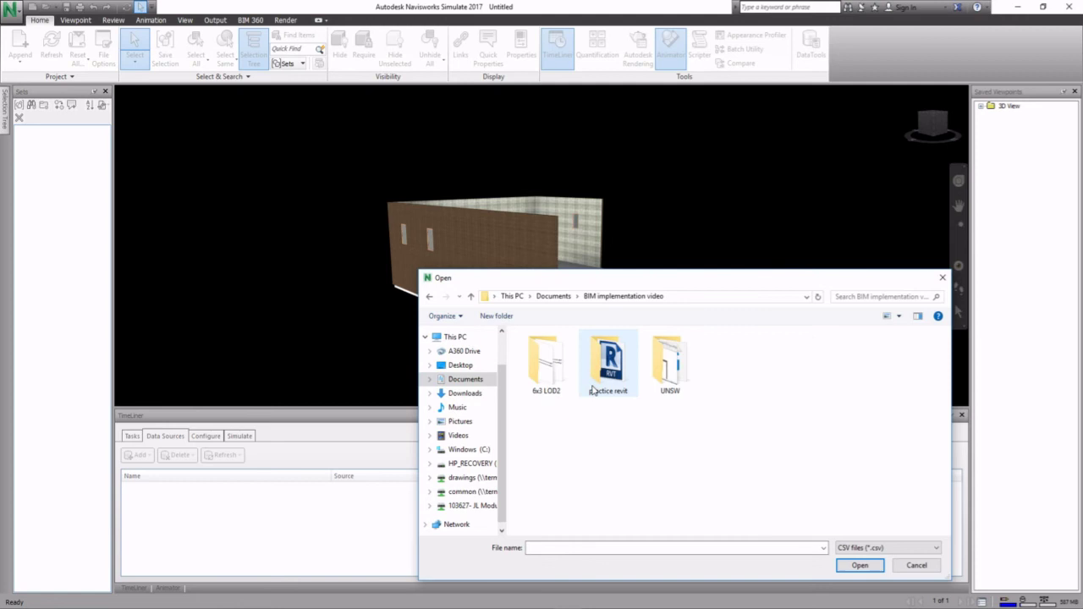
double_click(669, 364)
double_click(733, 381)
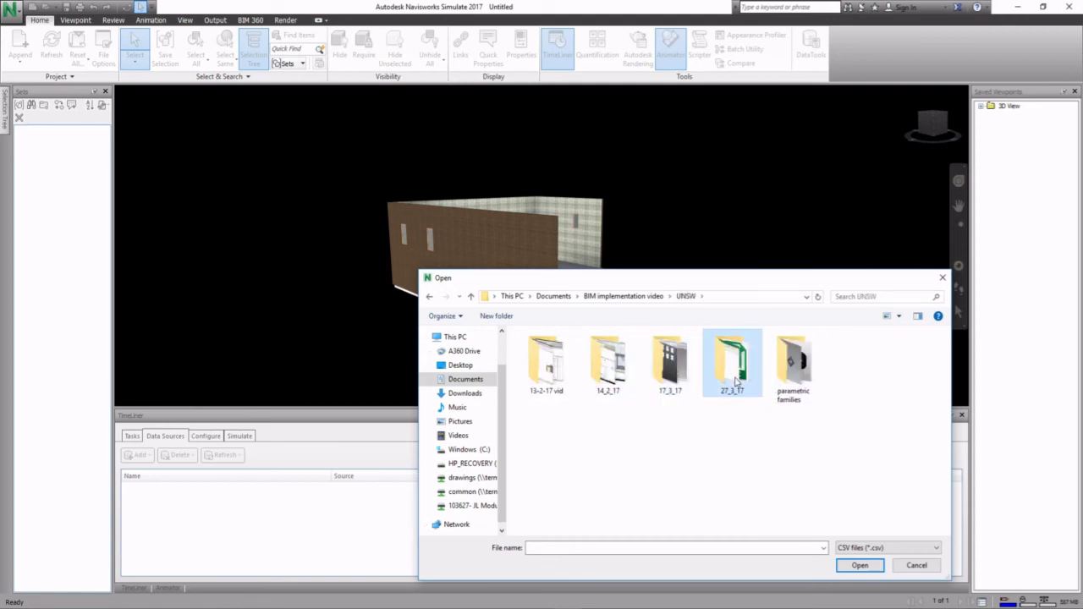
click(542, 352)
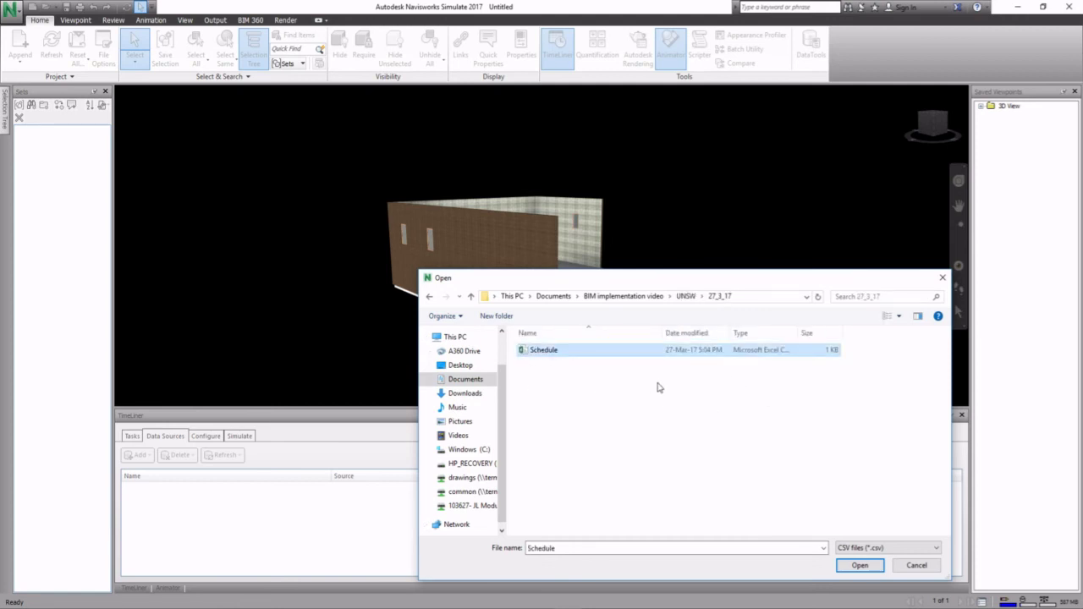
click(859, 565)
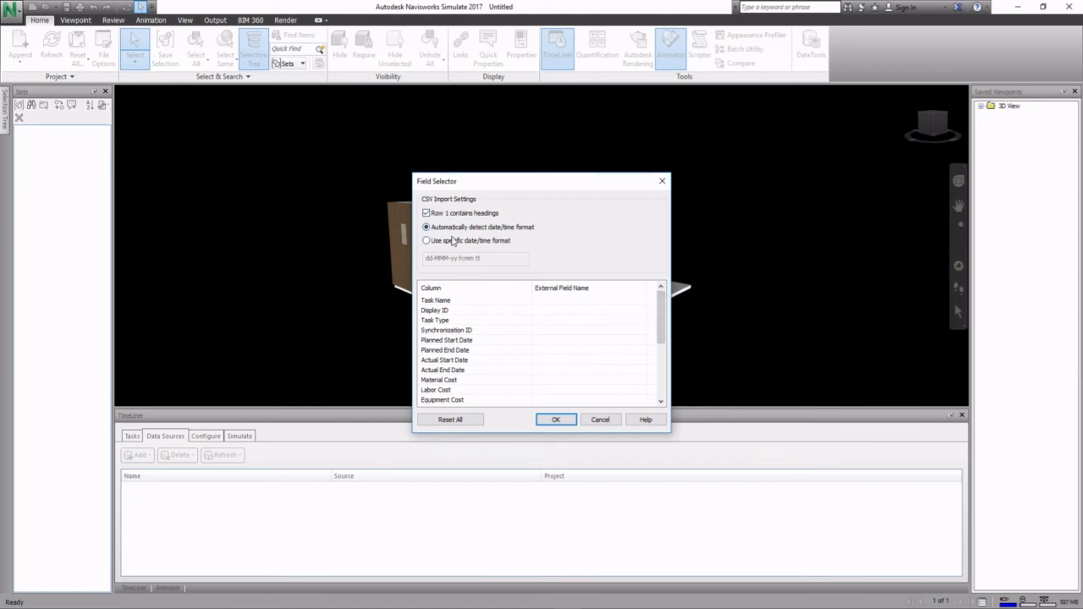
Map Task Name to Title of Task and Display ID to Task ID
click(585, 302)
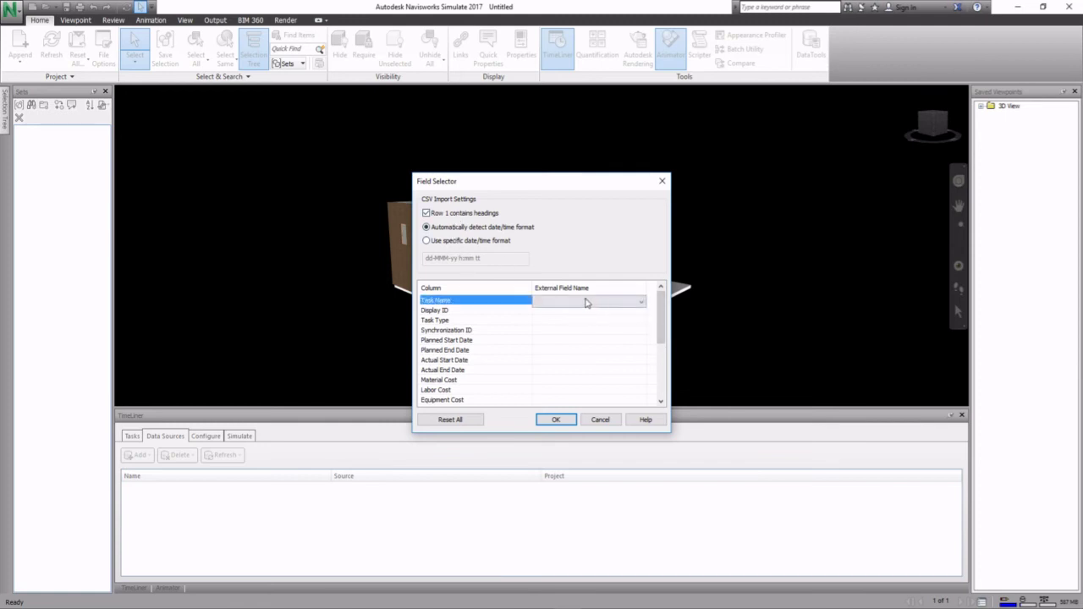
click(641, 302)
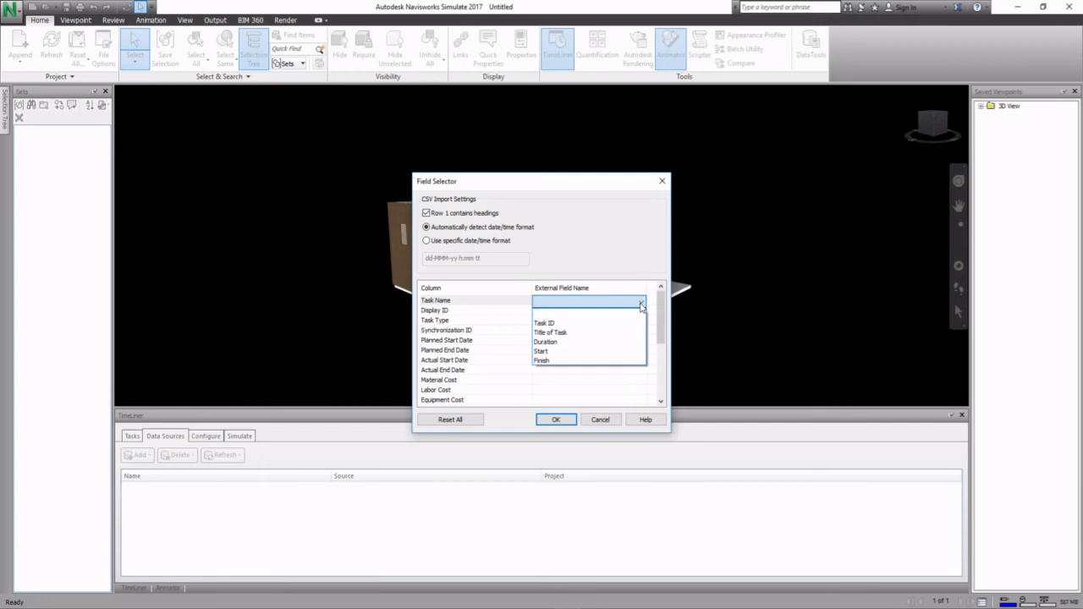
click(566, 336)
click(583, 319)
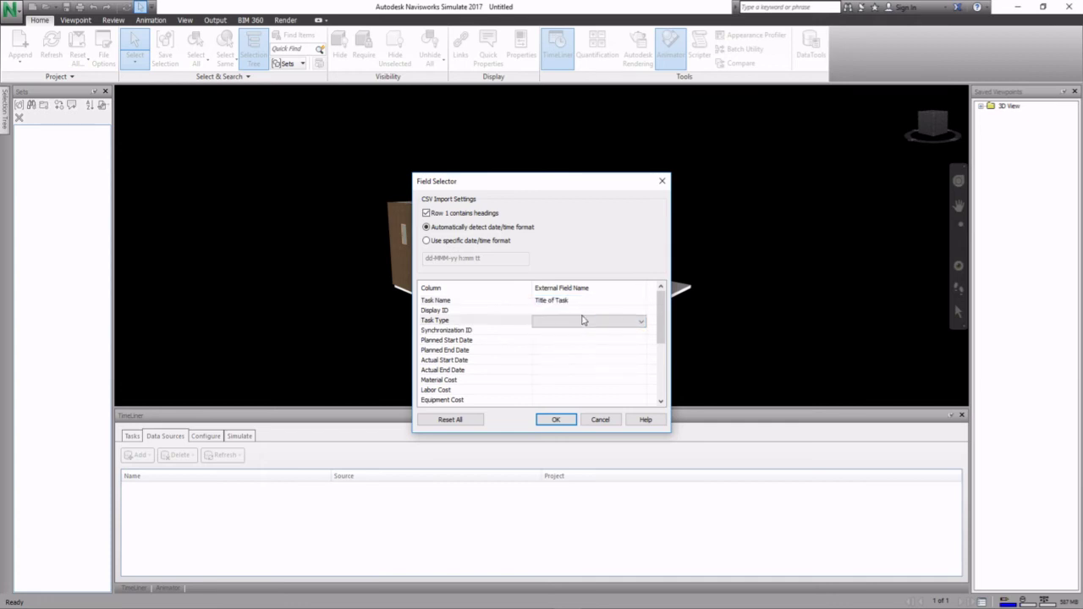
click(644, 312)
click(642, 312)
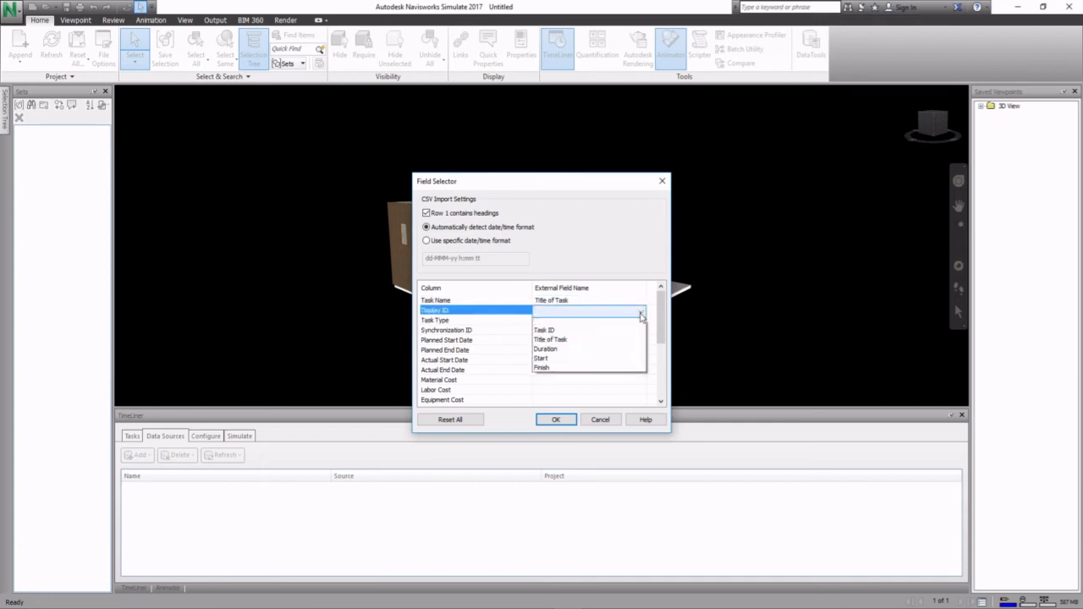
click(554, 331)
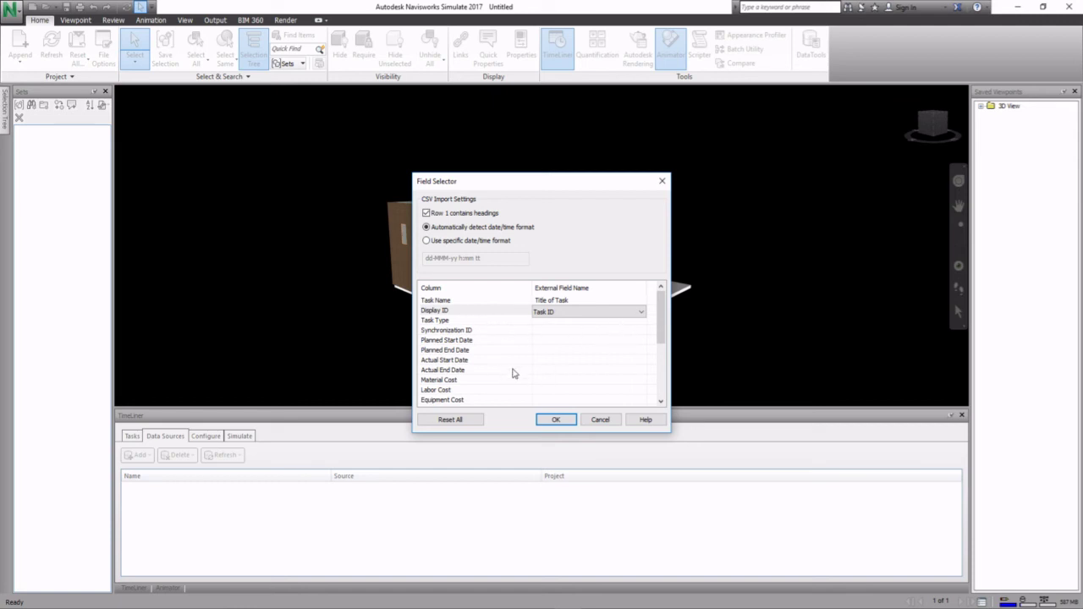
Map Actual Start Date to Start and Actual End Date to Finish
click(593, 341)
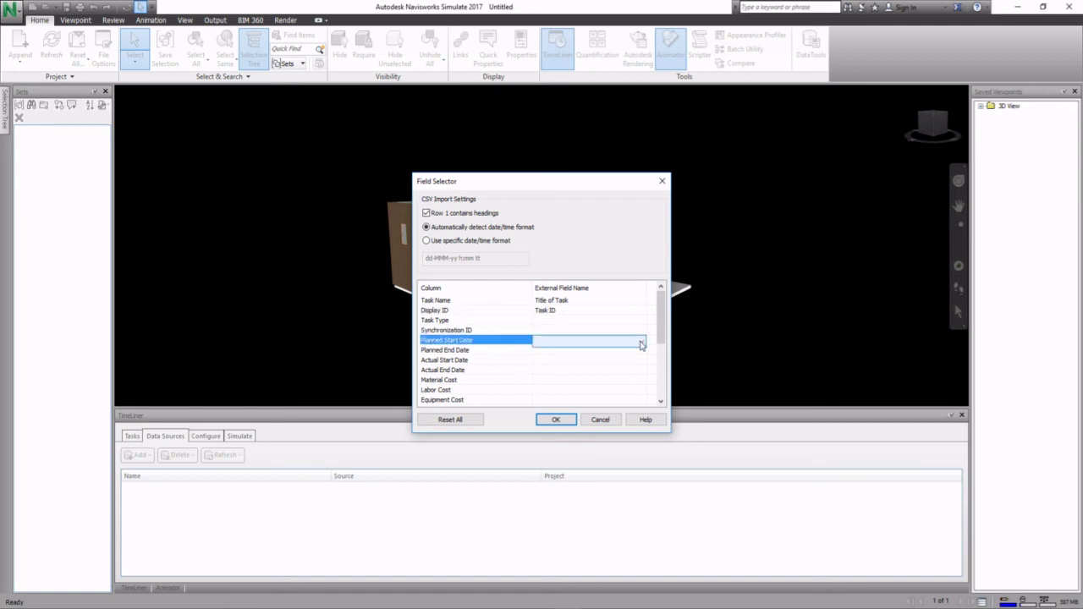
click(551, 364)
click(642, 362)
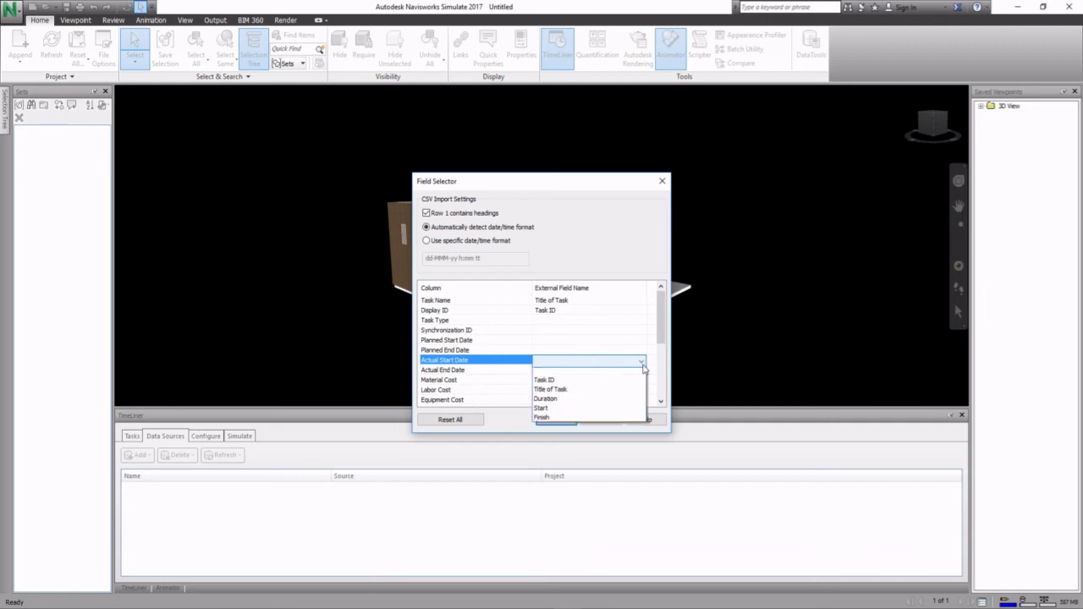
click(570, 412)
click(627, 370)
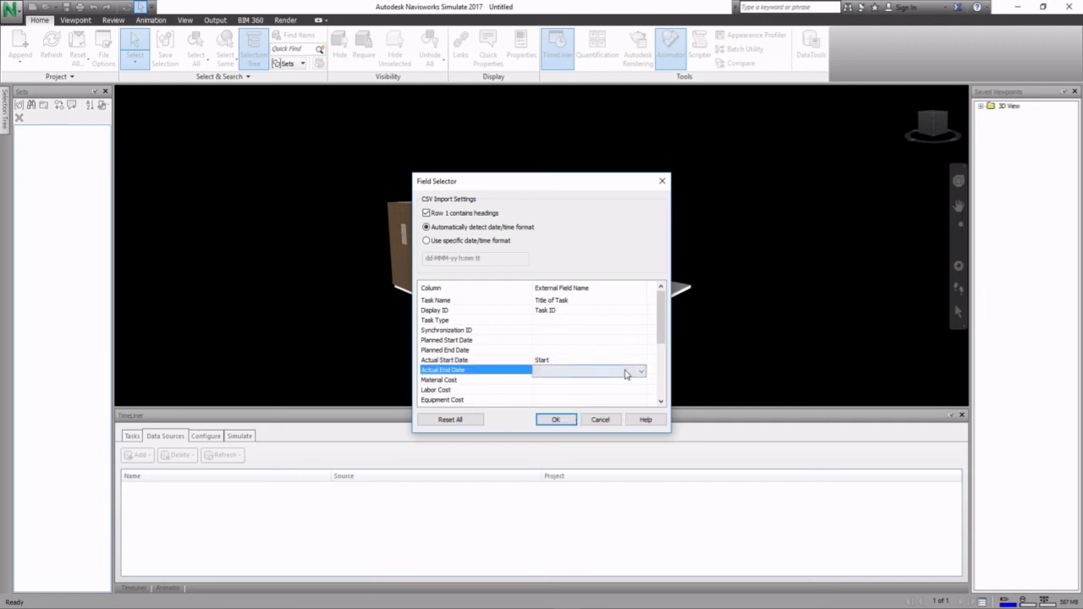
click(628, 372)
click(592, 430)
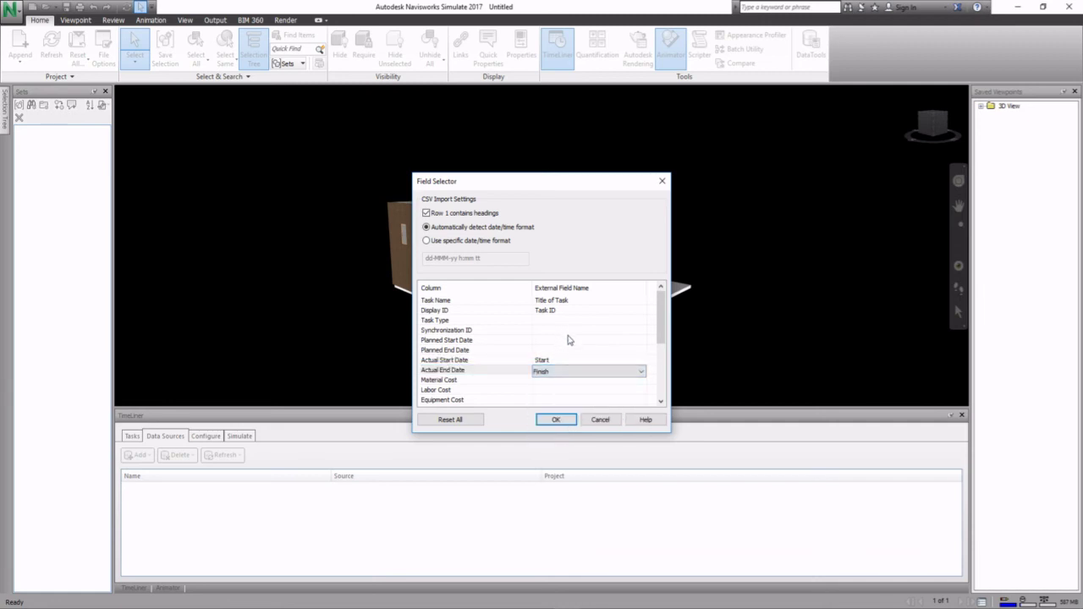
Map Planned Start Date to Start and Planned End Date to Finish
click(569, 339)
click(635, 342)
click(573, 390)
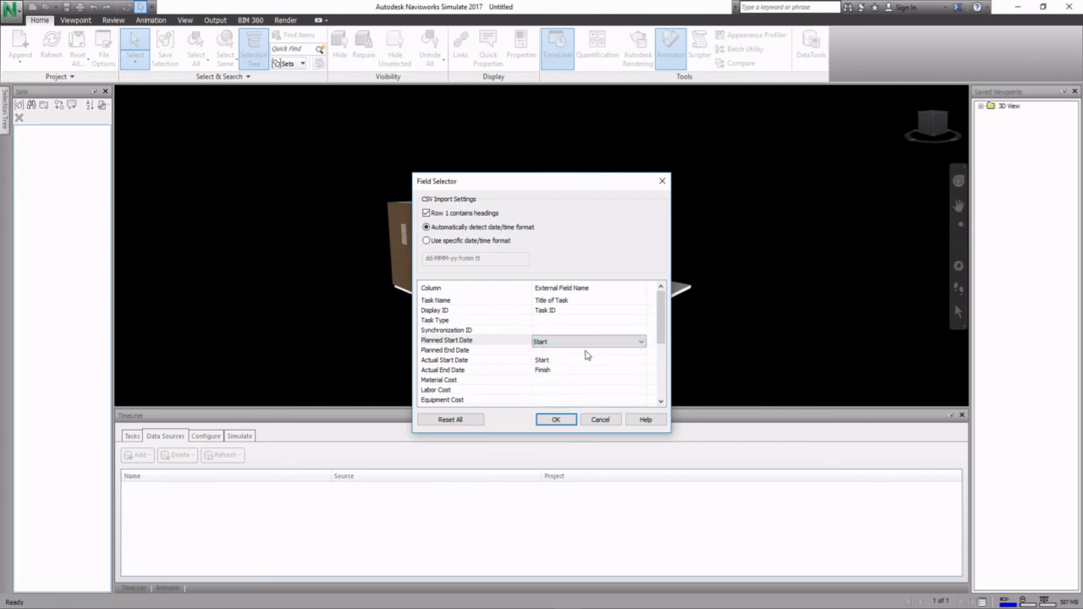
click(593, 351)
click(641, 352)
click(564, 411)
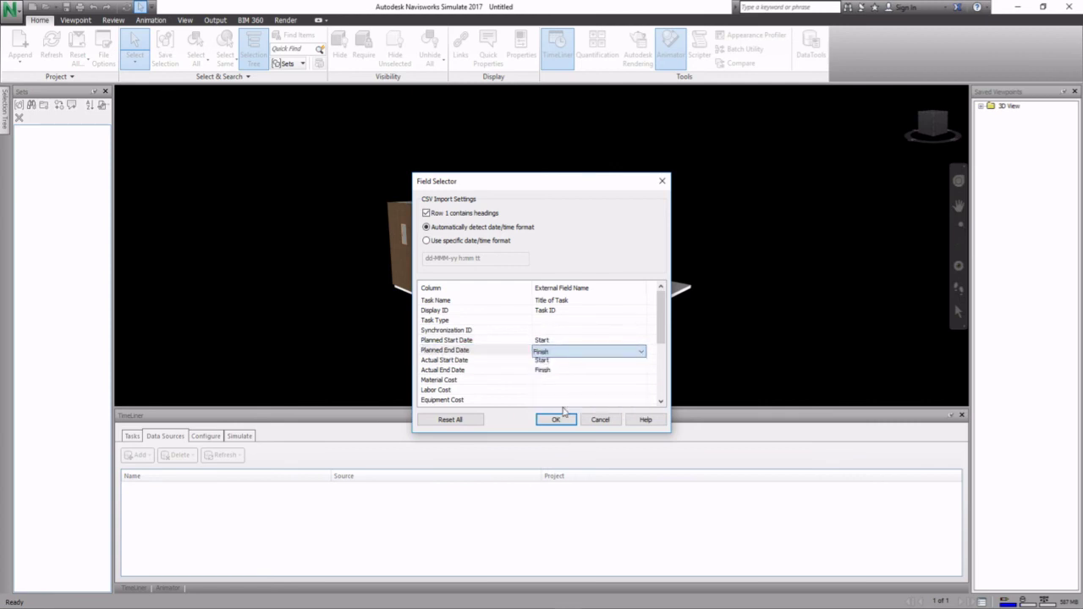
Clear the Actual End Date and Actual Start Date mappings
scroll(651, 355, down, 2)
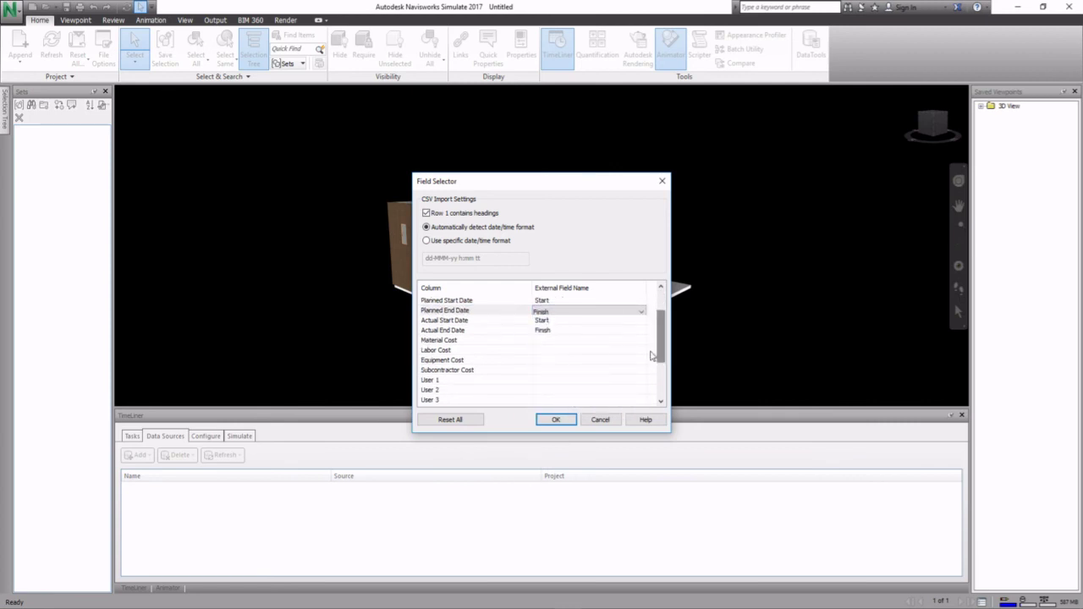
click(603, 332)
click(602, 332)
click(584, 347)
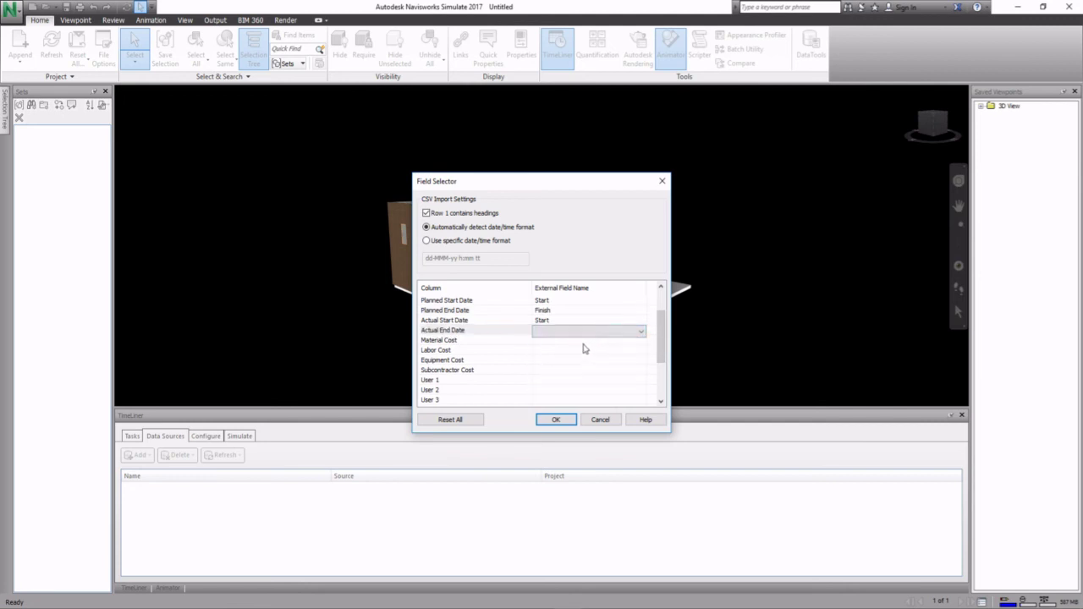
click(603, 322)
click(612, 321)
click(573, 338)
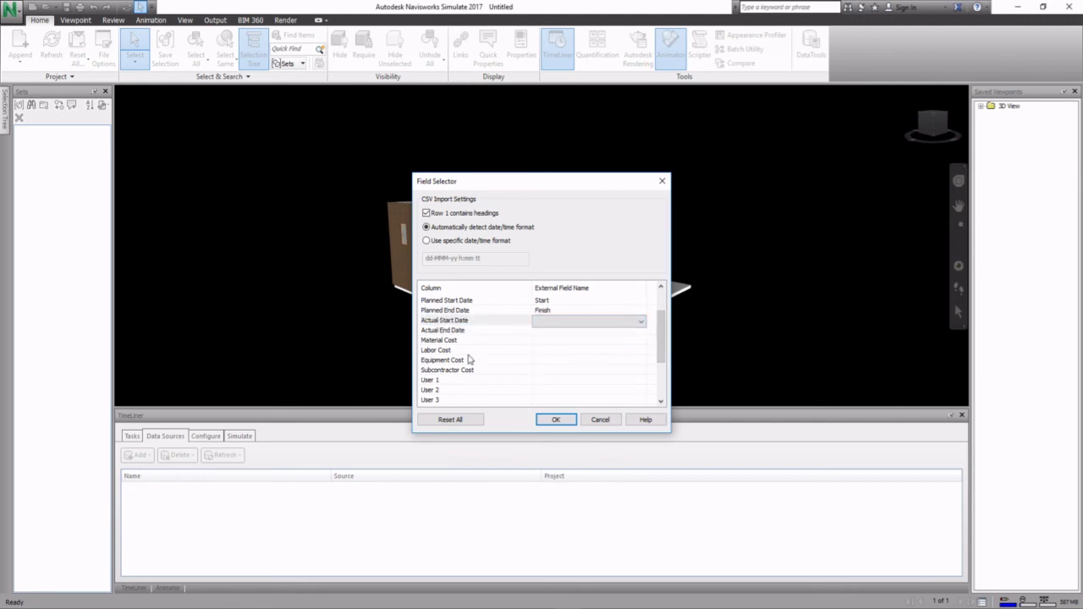
Map User 1 to Task ID
scroll(657, 347, down, 2)
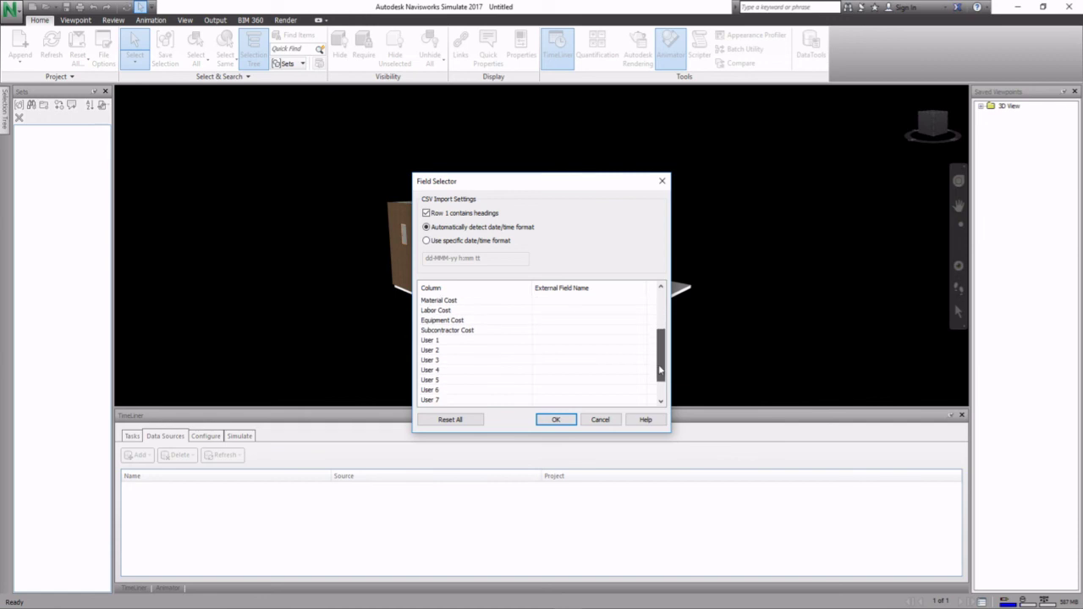
click(634, 331)
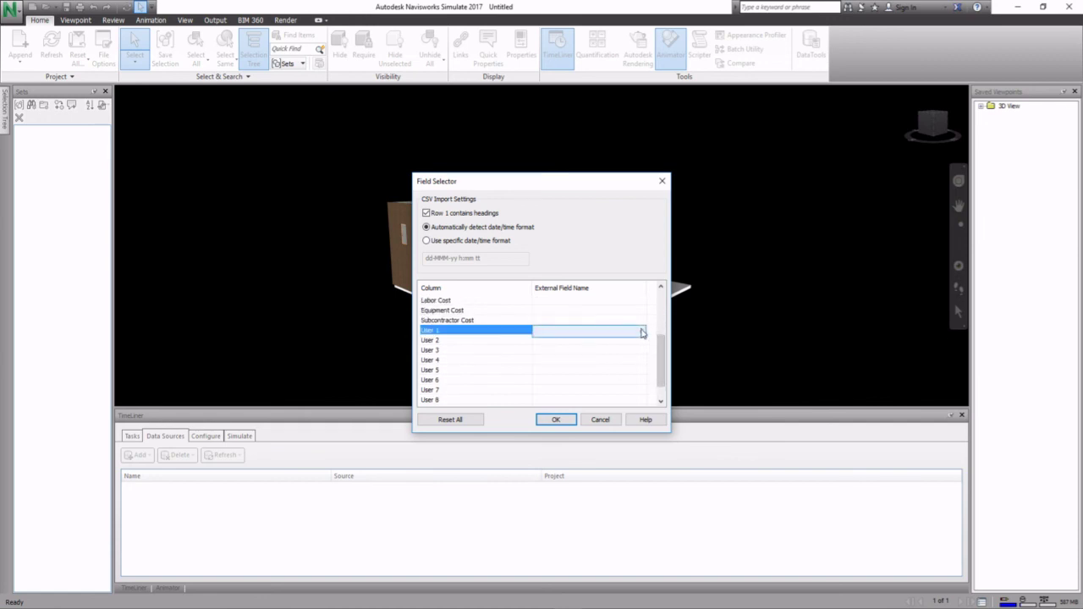
click(641, 331)
click(571, 353)
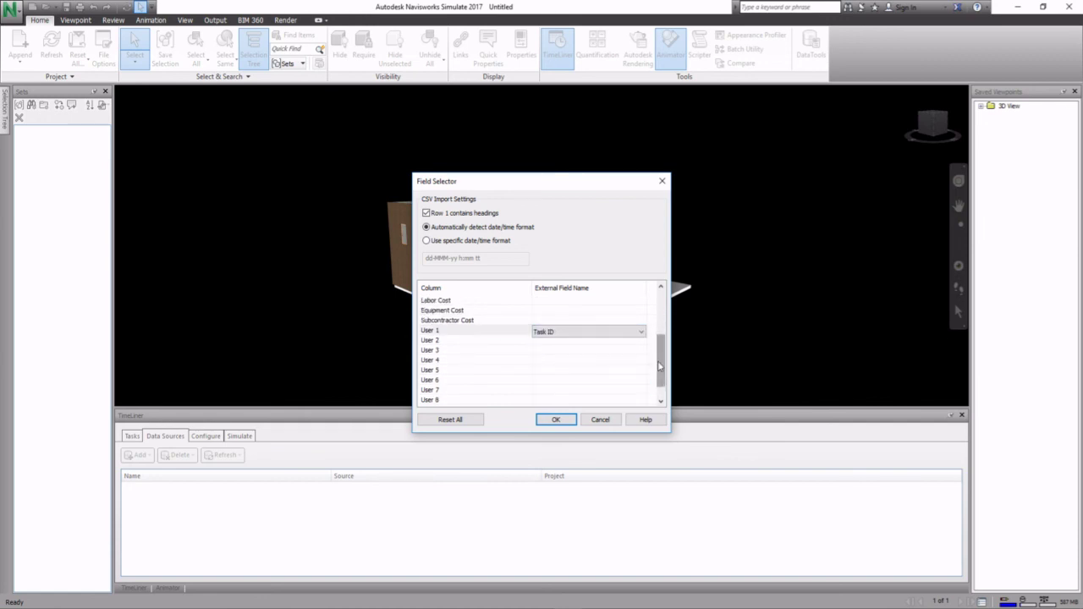
scroll(660, 364, up, 4)
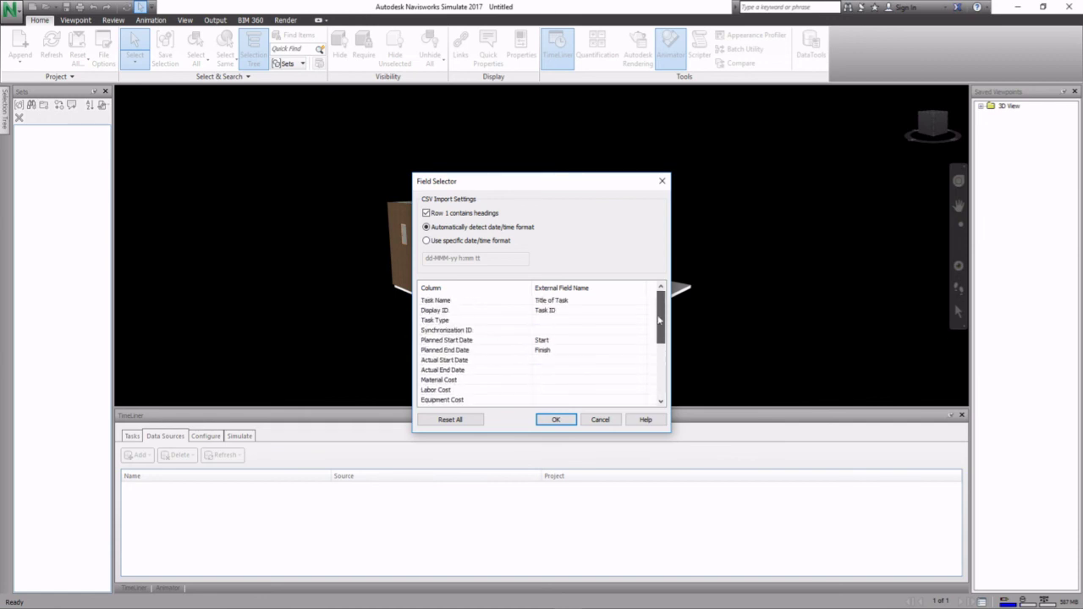
After the CSV Settings Invalid warning, map Synchronization ID to Task ID and confirm the import
click(556, 420)
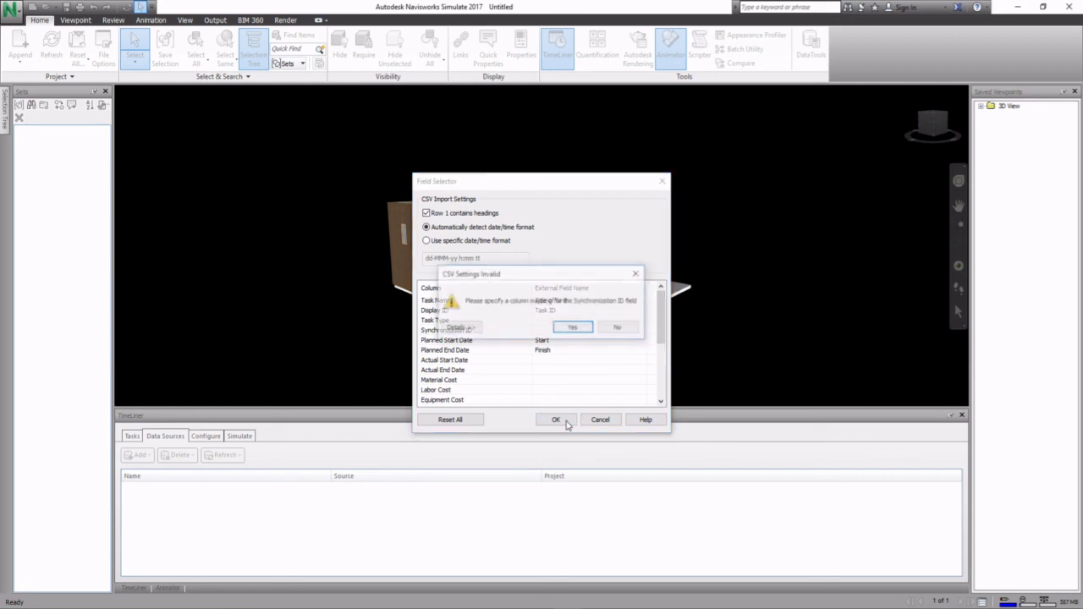
click(581, 329)
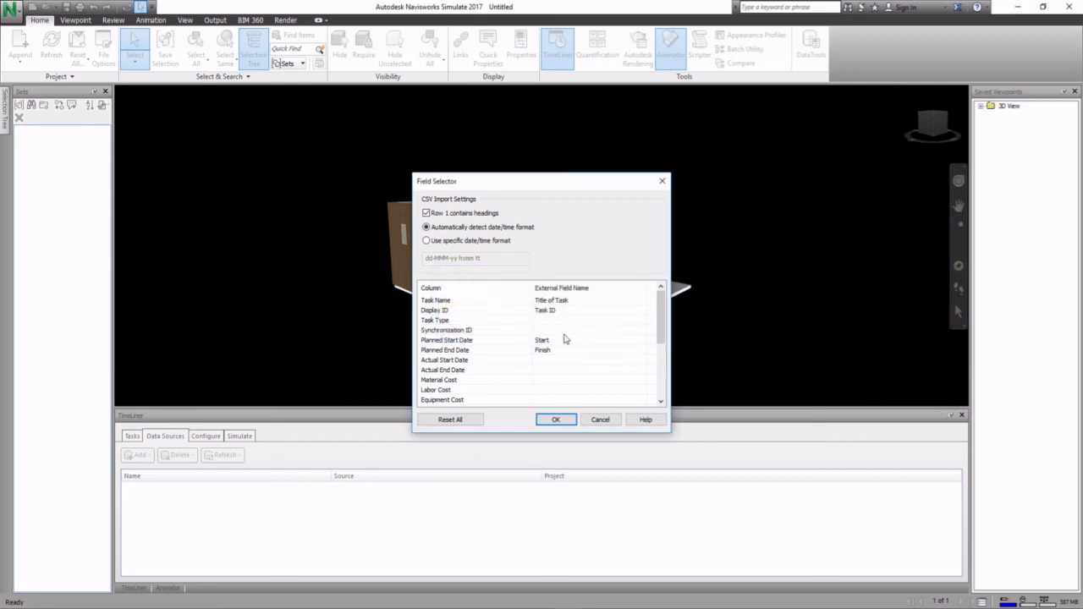
click(592, 331)
click(641, 332)
click(575, 354)
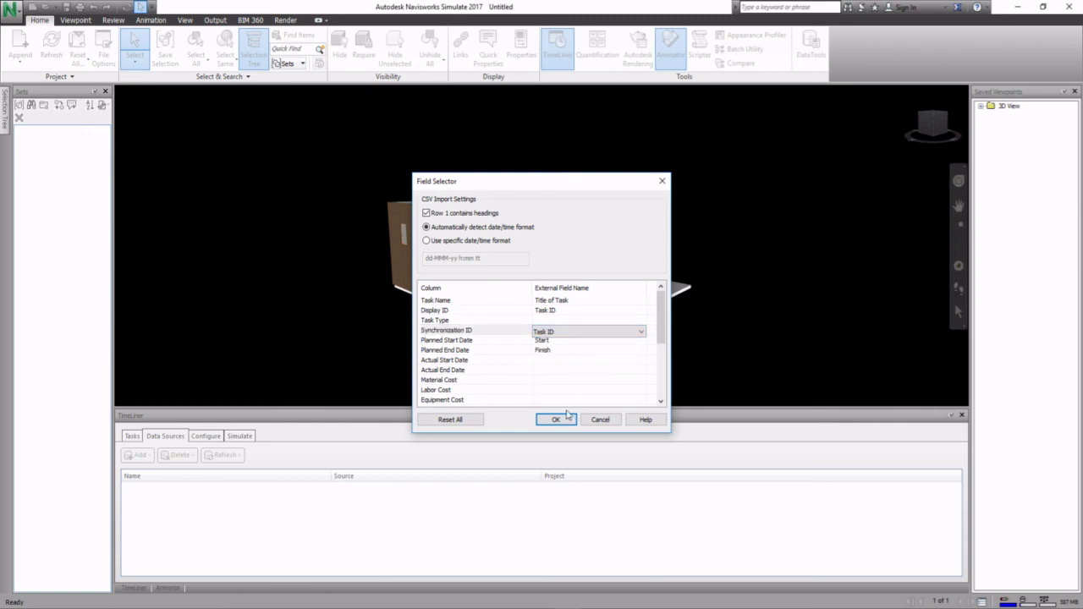
click(557, 420)
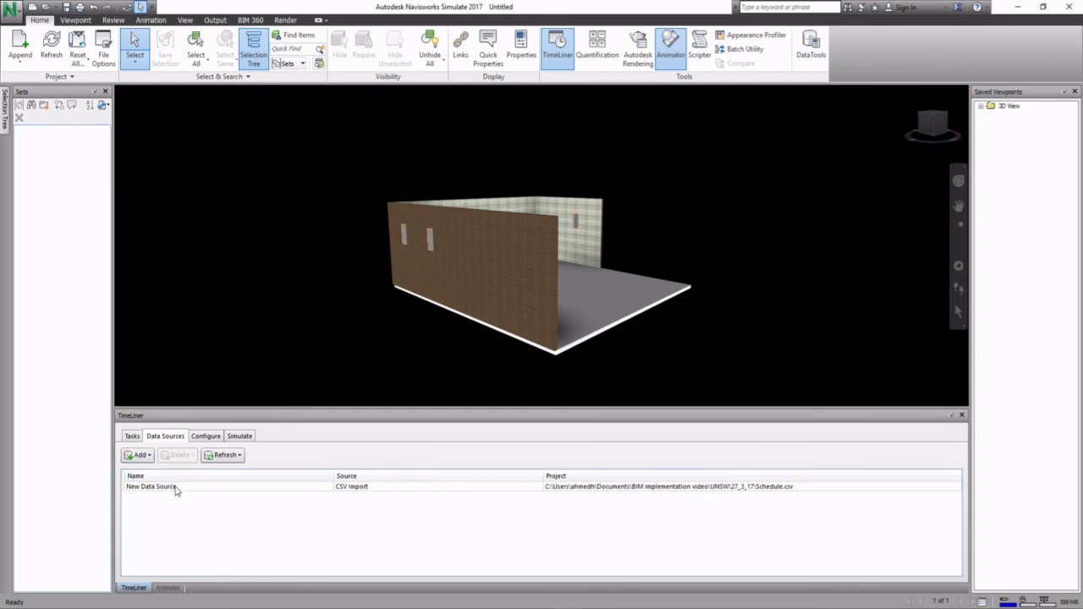
Refresh all data sources with Rebuild Task Hierarchy, then view Floor slab, Wall 1–3 and Windows tasks
click(132, 436)
click(165, 436)
click(161, 487)
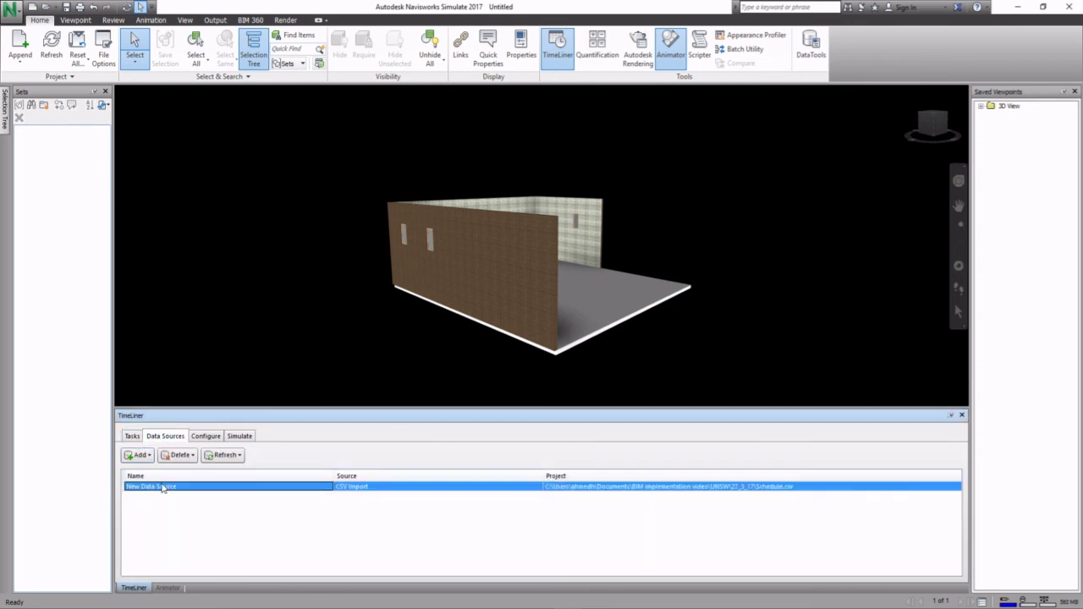
click(240, 455)
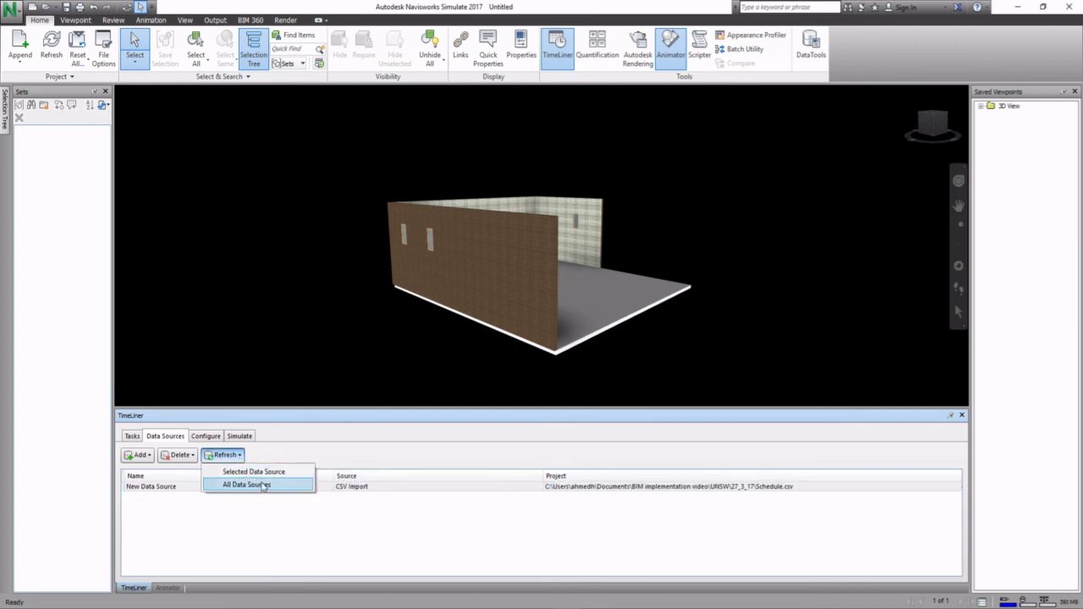
click(264, 485)
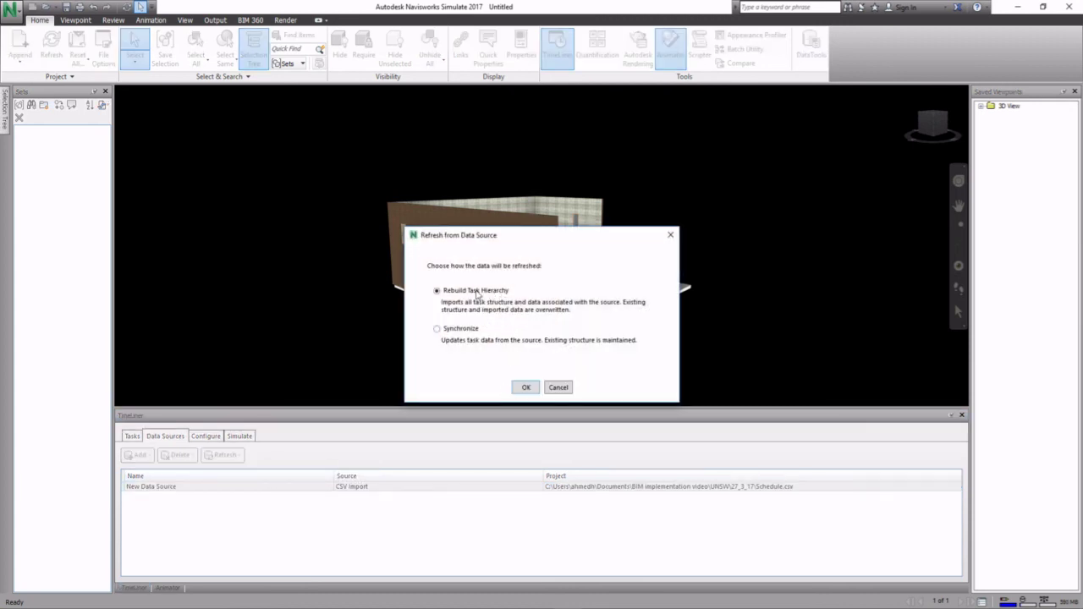
click(525, 388)
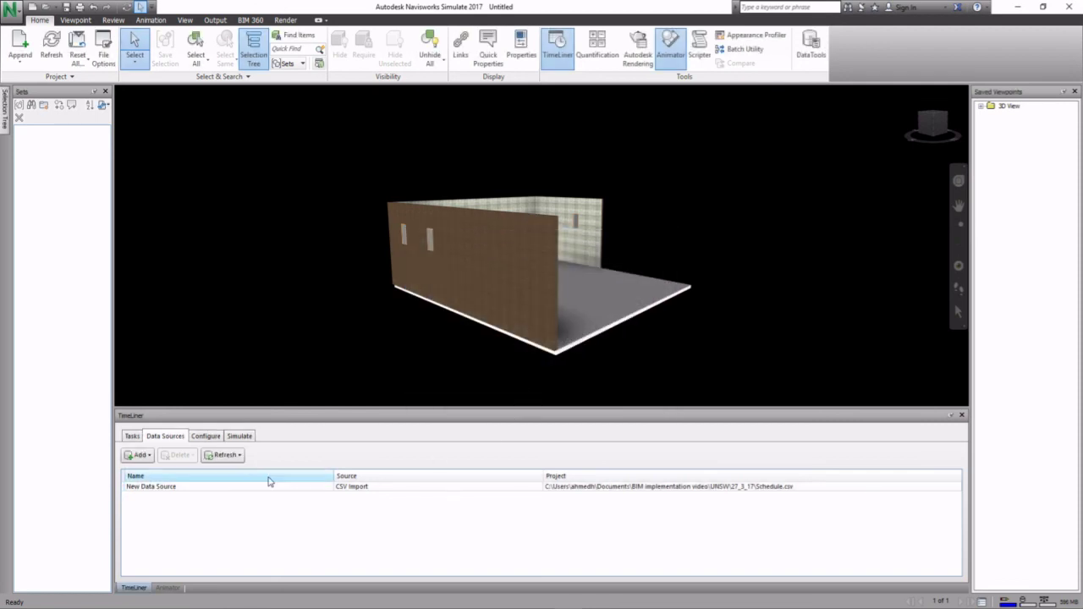
click(133, 436)
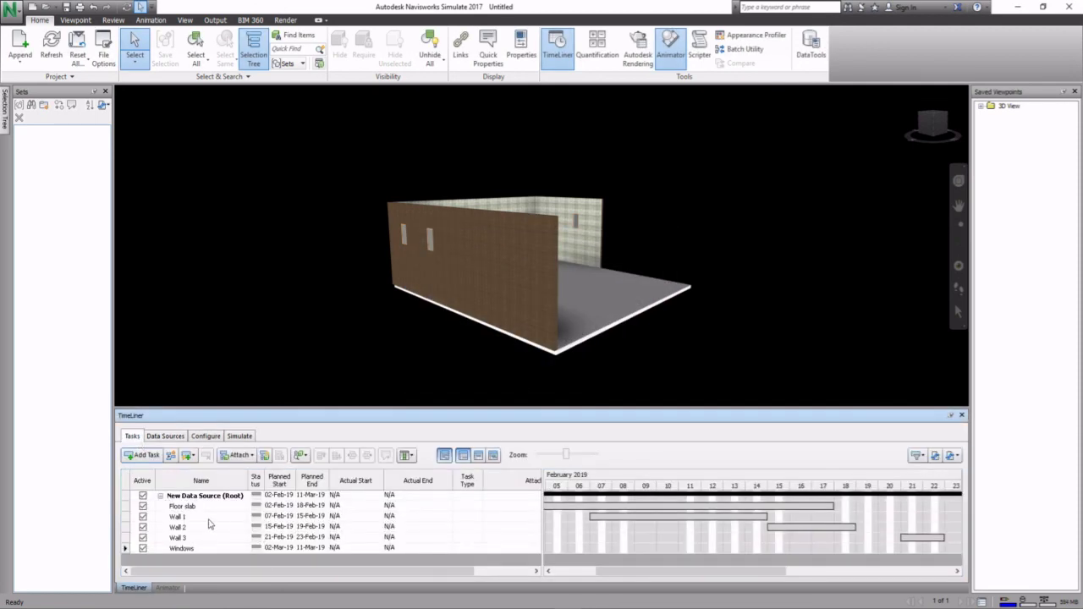